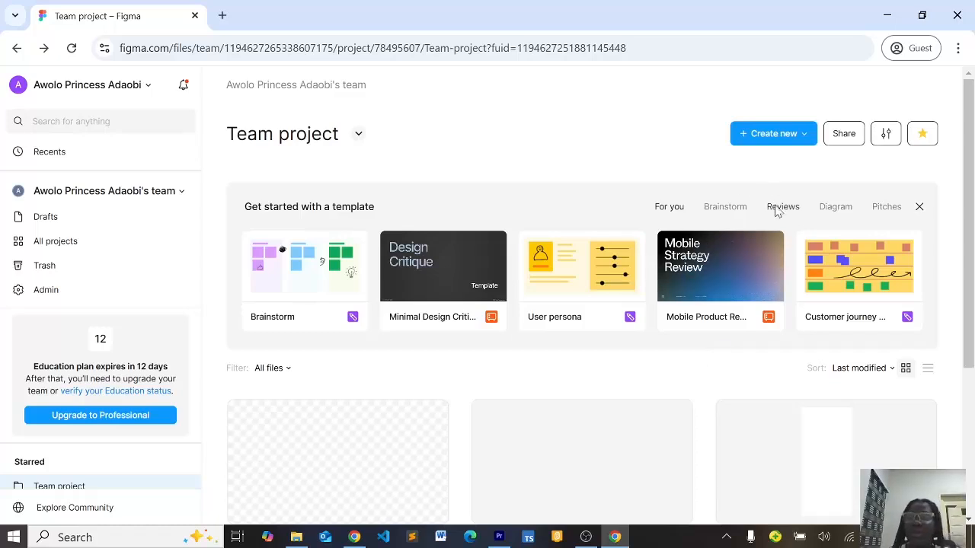
Step: Create a new design file in the team project
left_click(801, 144)
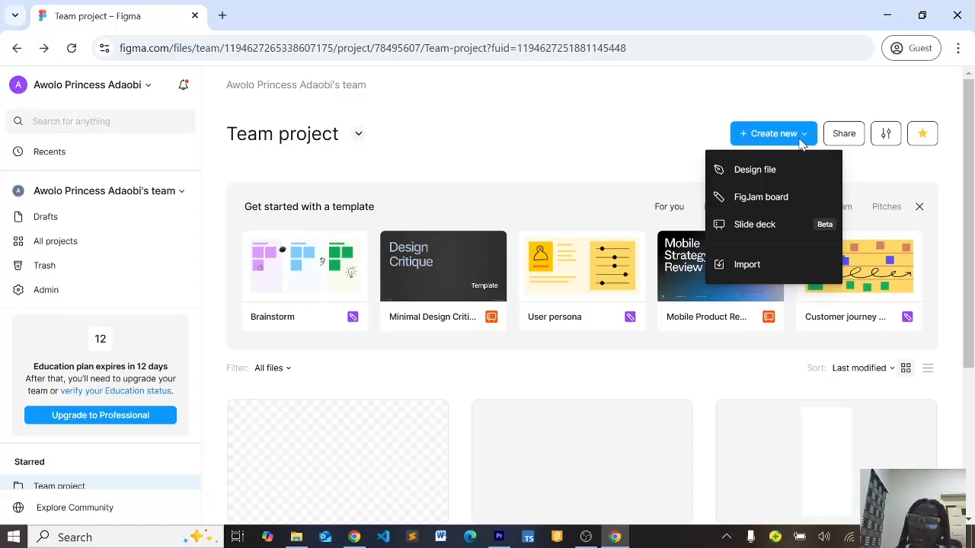
left_click(665, 139)
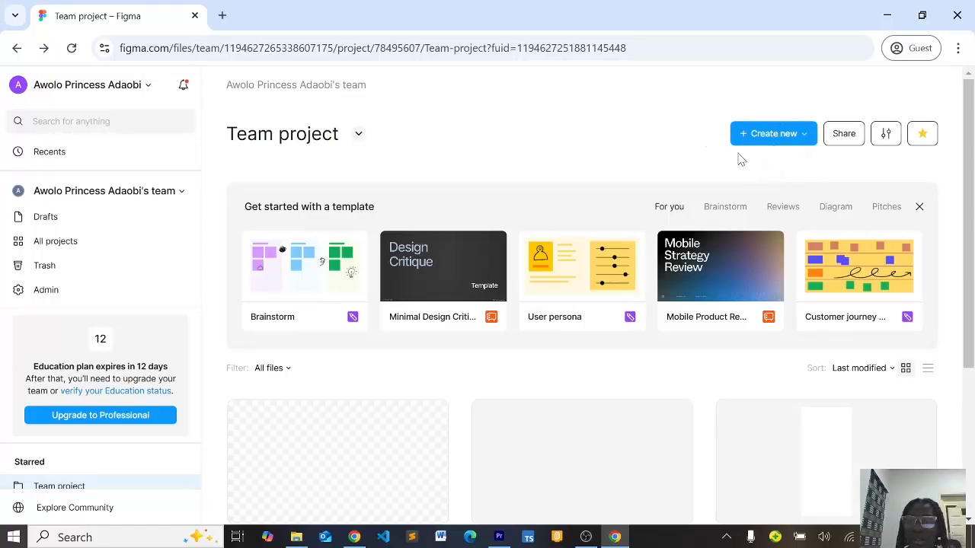
left_click(808, 137)
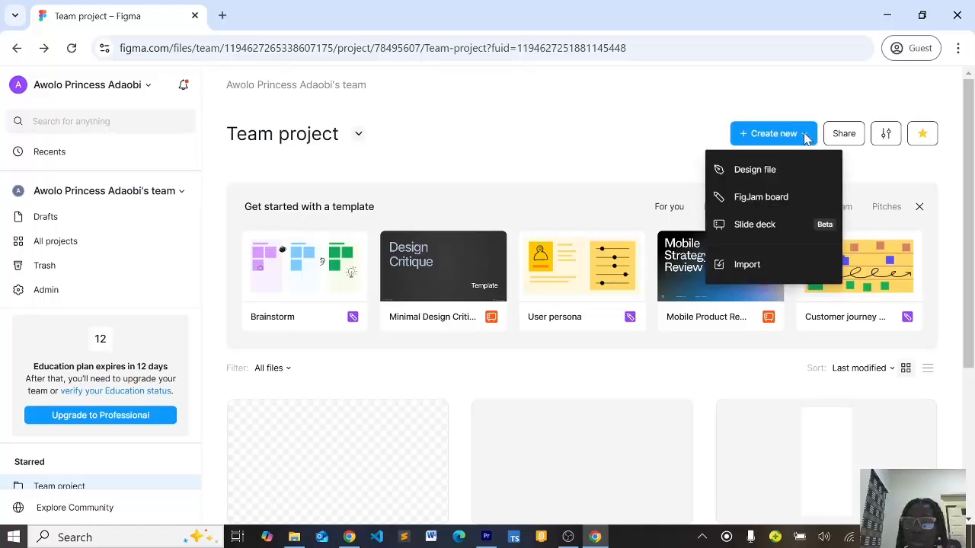
left_click(734, 170)
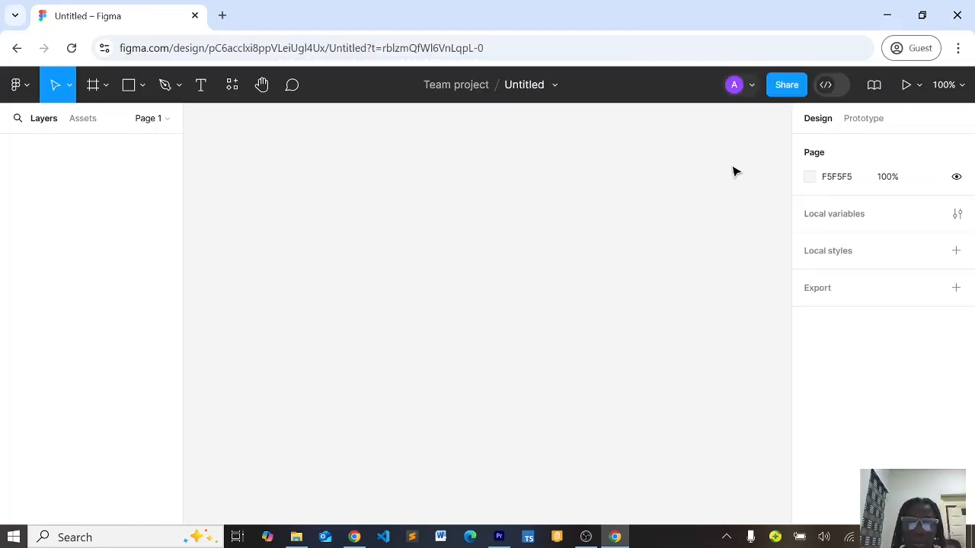
Step: Change the page background colour to the pale pink FFFBFB
left_click(811, 178)
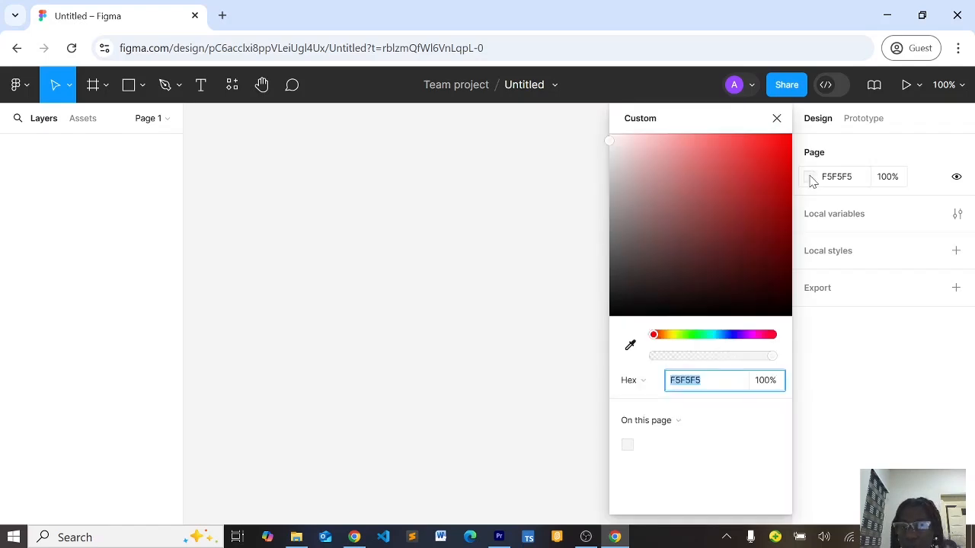
left_click(716, 284)
left_click(648, 207)
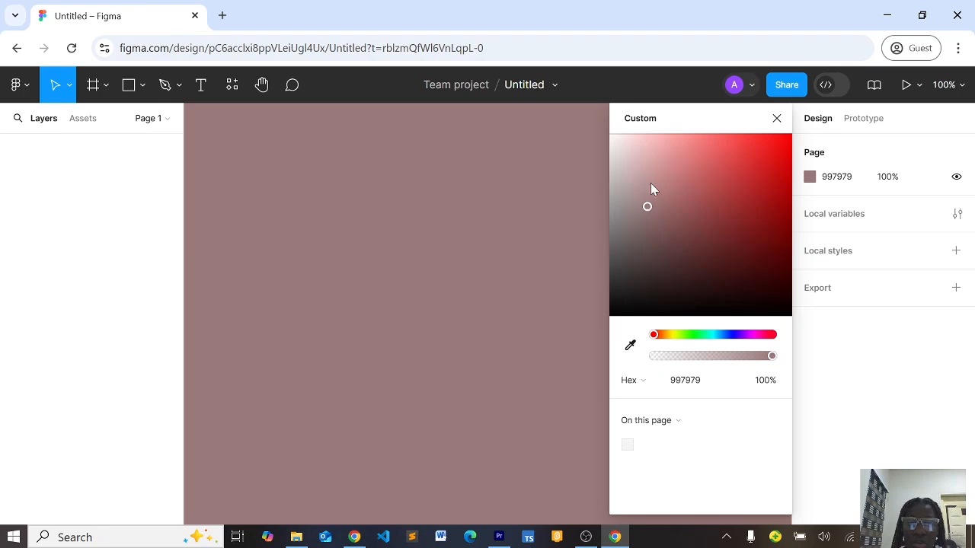
left_click(712, 155)
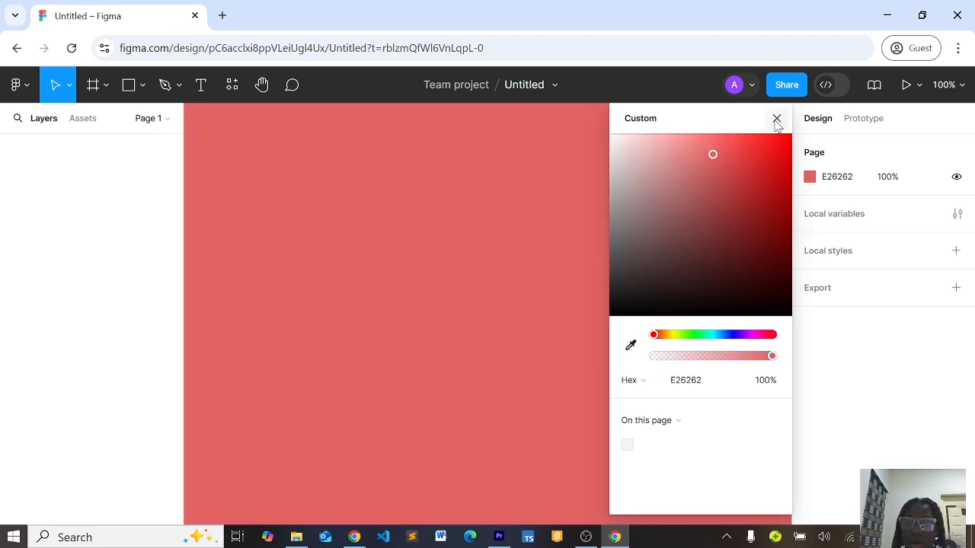
left_click(611, 139)
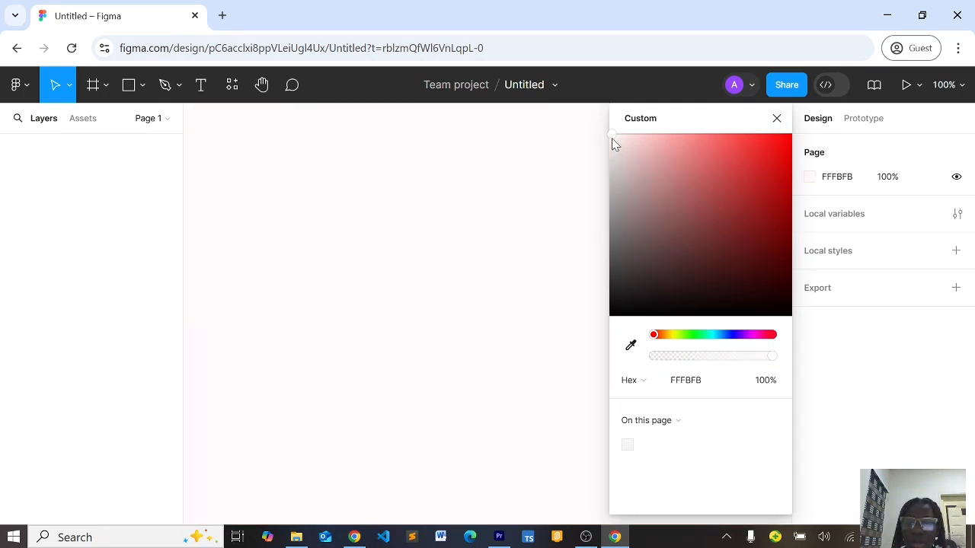
left_click(777, 119)
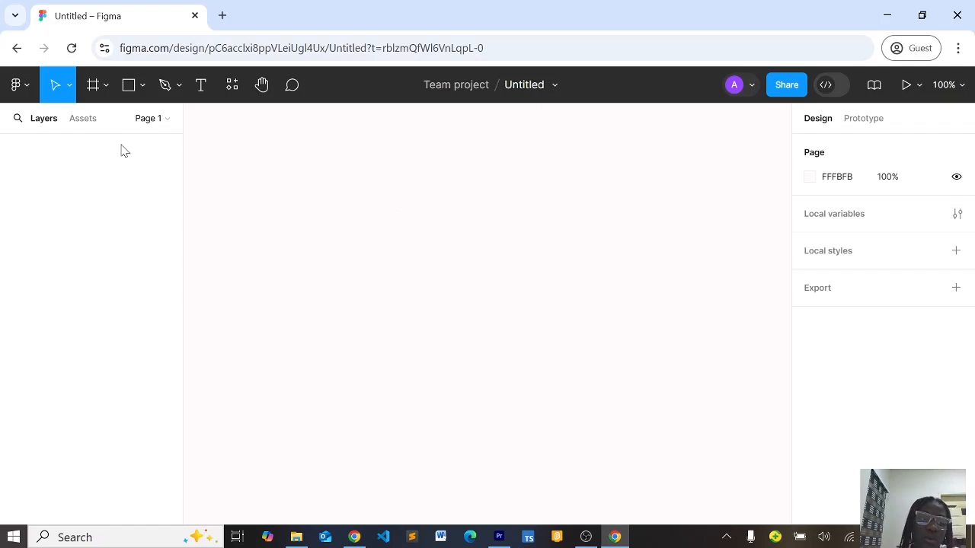
Step: Go back to the team project's files and create another new design file
left_click(23, 85)
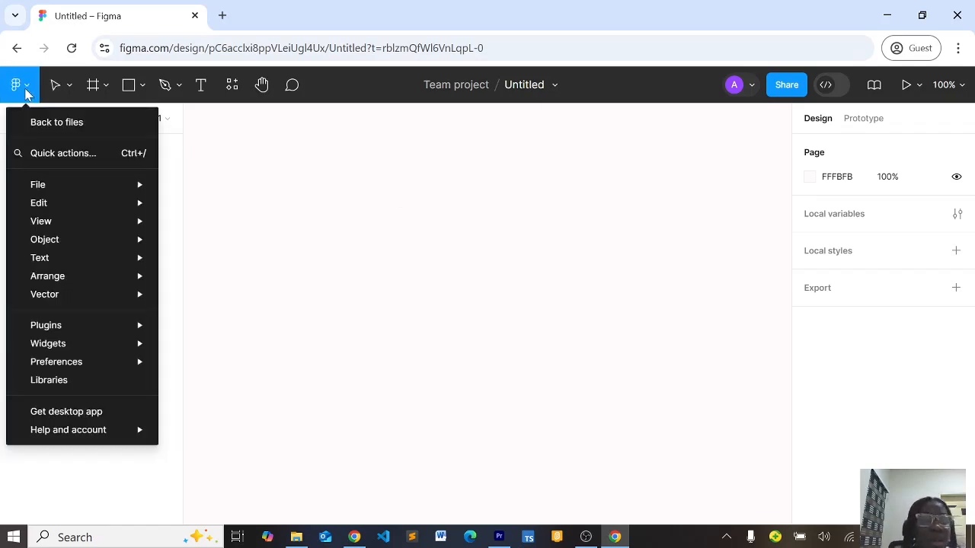
left_click(50, 123)
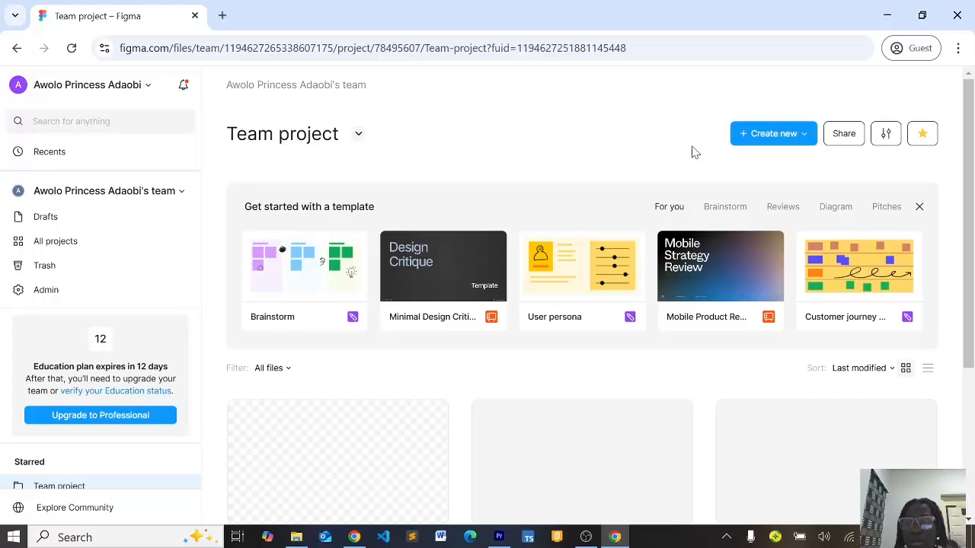
left_click(785, 145)
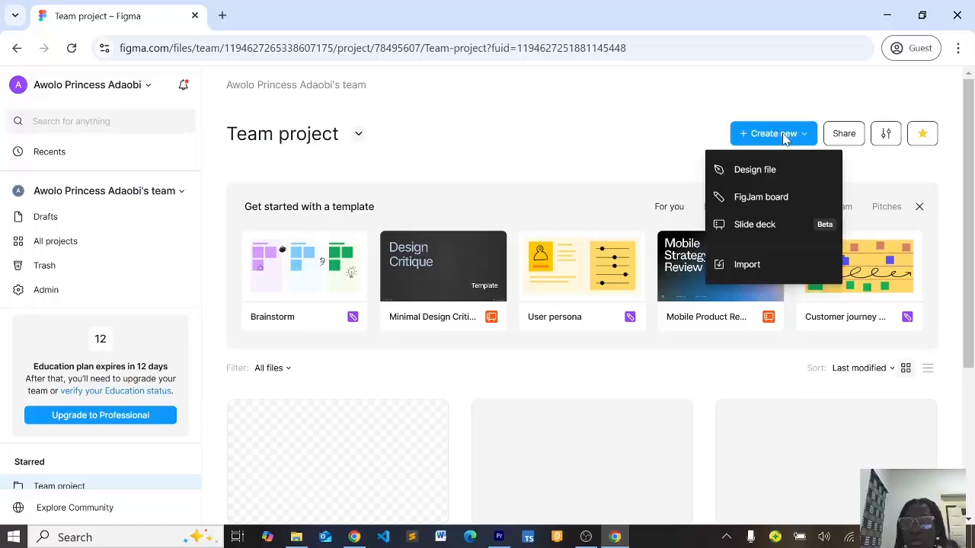
left_click(756, 171)
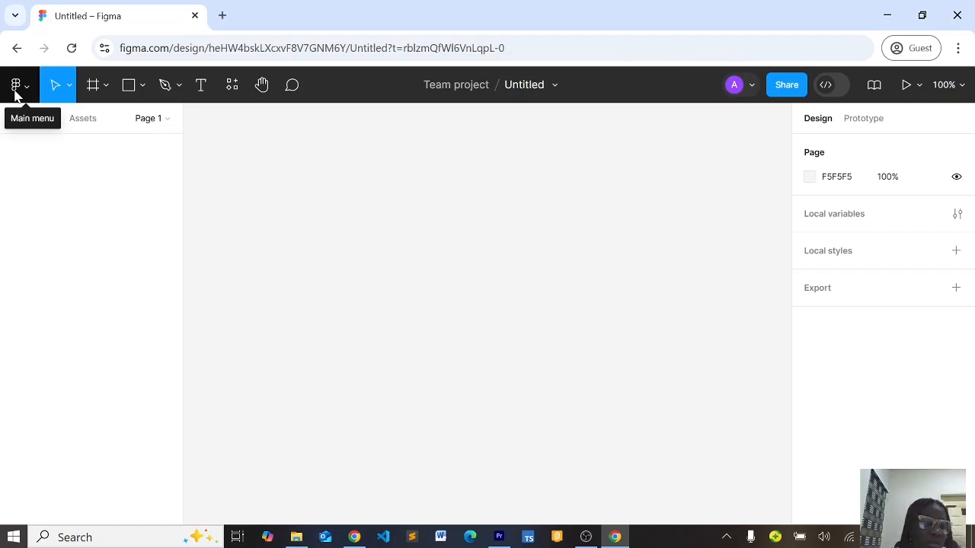
left_click(24, 89)
mouse_move(44, 185)
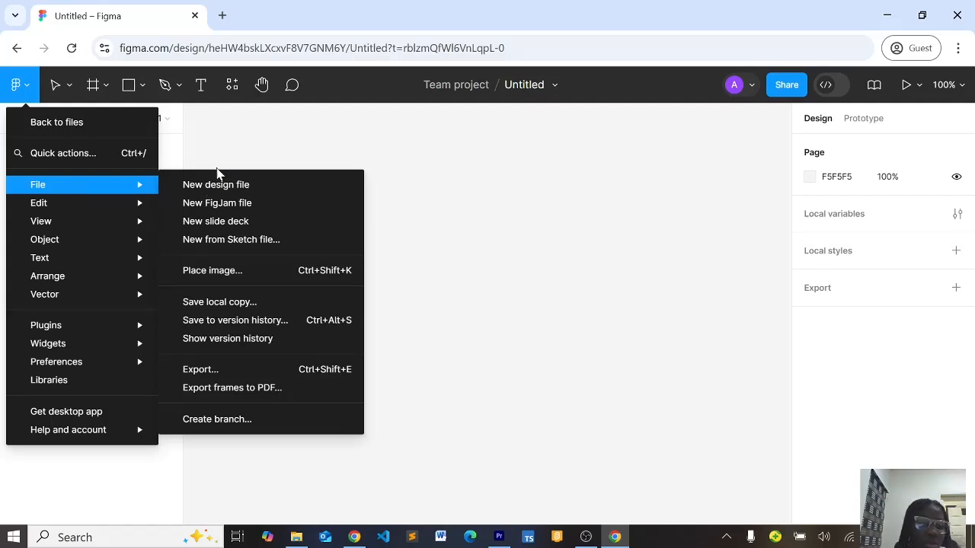
mouse_move(67, 343)
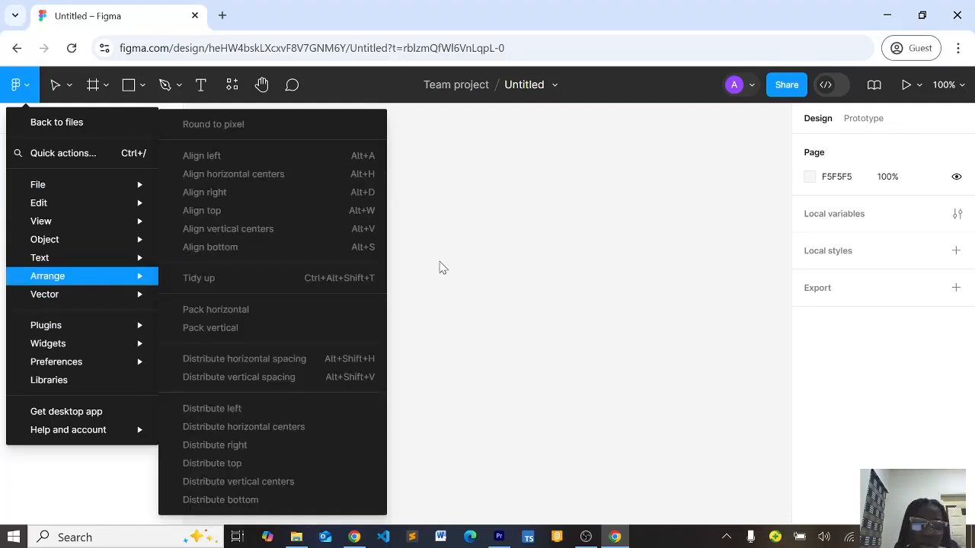
left_click(442, 267)
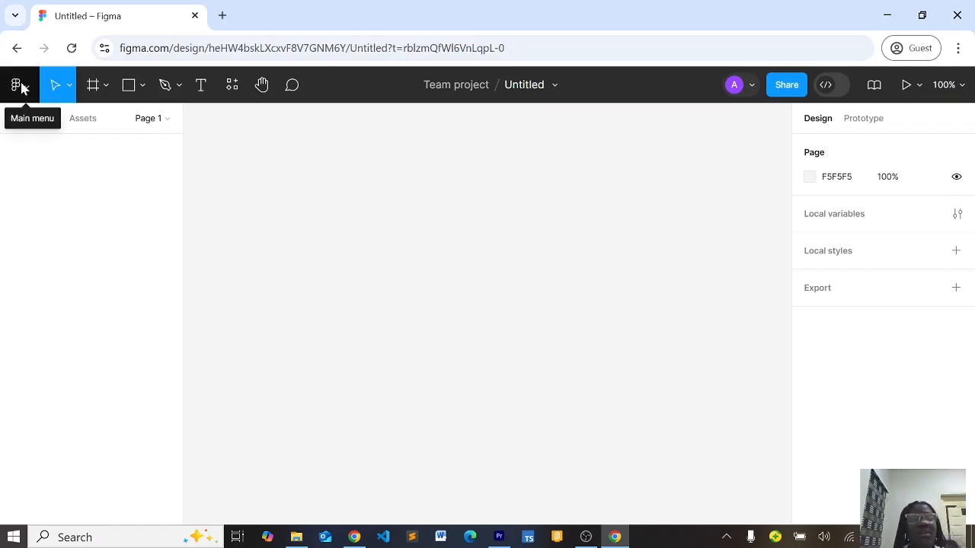
Step: Draw a frame of about 139 × 112 on the empty canvas and delete it again
left_click(68, 91)
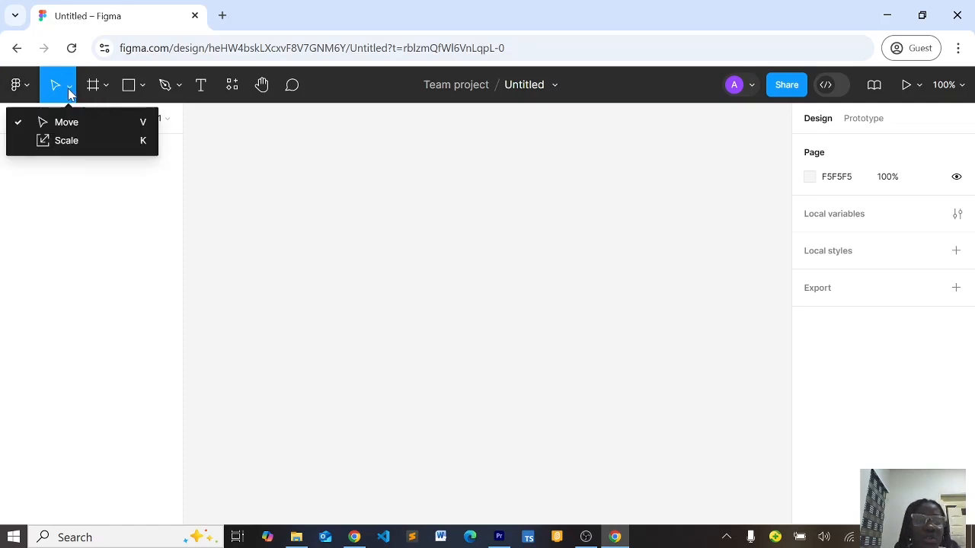
left_click(96, 121)
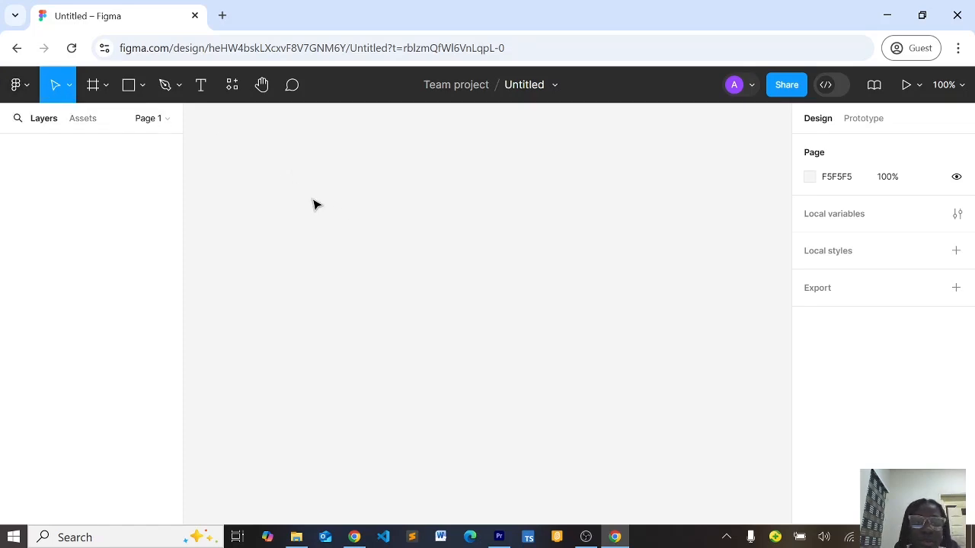
key("f")
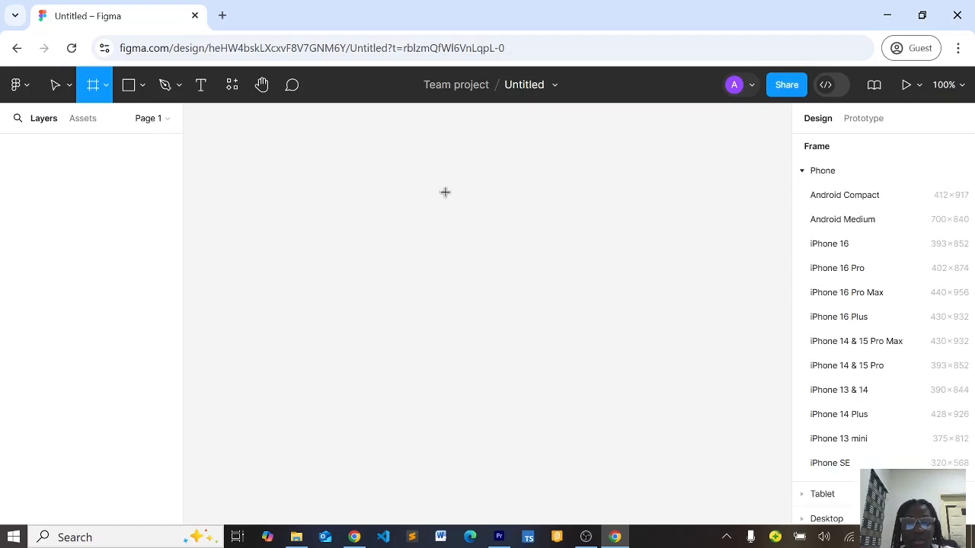
left_click_drag(449, 195, 554, 279)
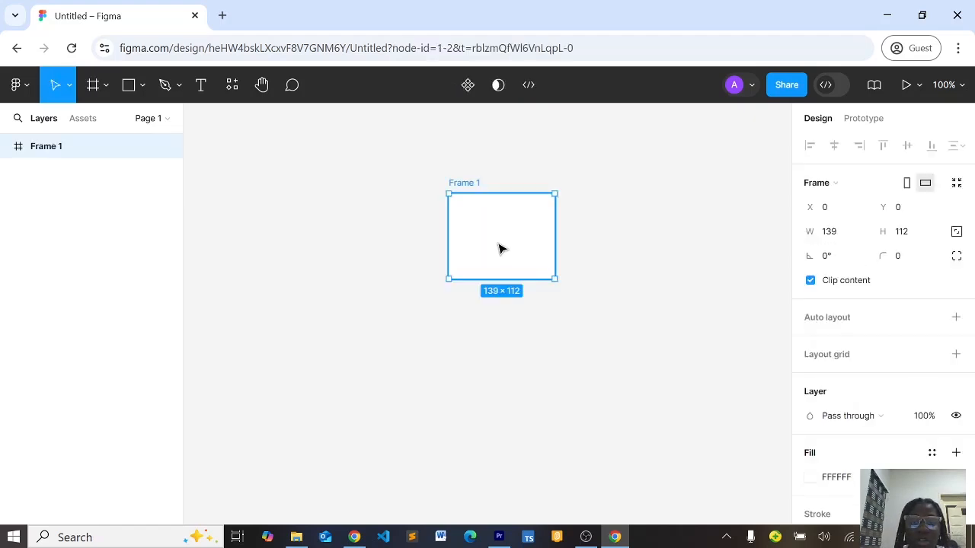
mouse_move(500, 248)
left_mouse_down()
mouse_move(400, 285)
mouse_move(328, 237)
mouse_move(368, 189)
mouse_move(468, 211)
mouse_move(503, 235)
left_mouse_up()
key("Delete")
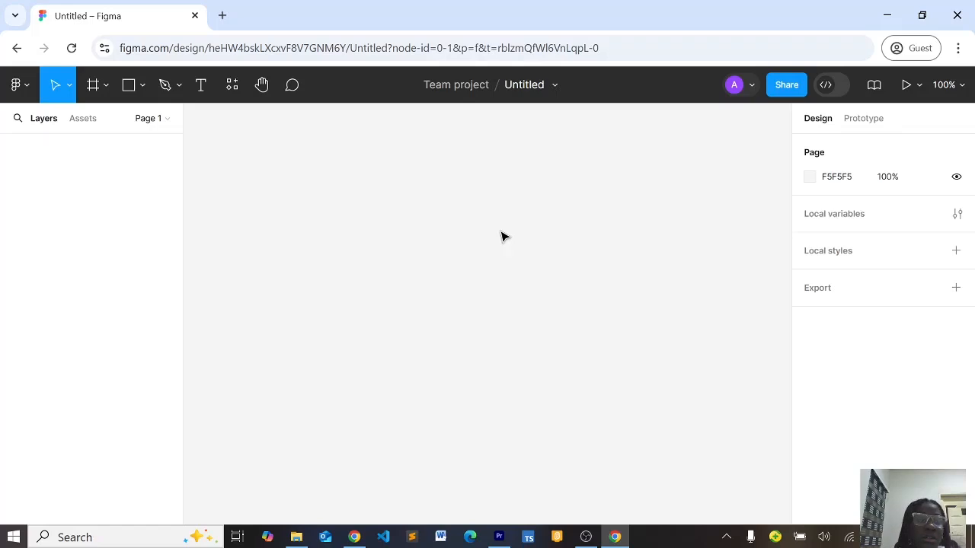
Step: Try the Scale tool, then the Frame tool, and look through the frame size presets
left_click(69, 89)
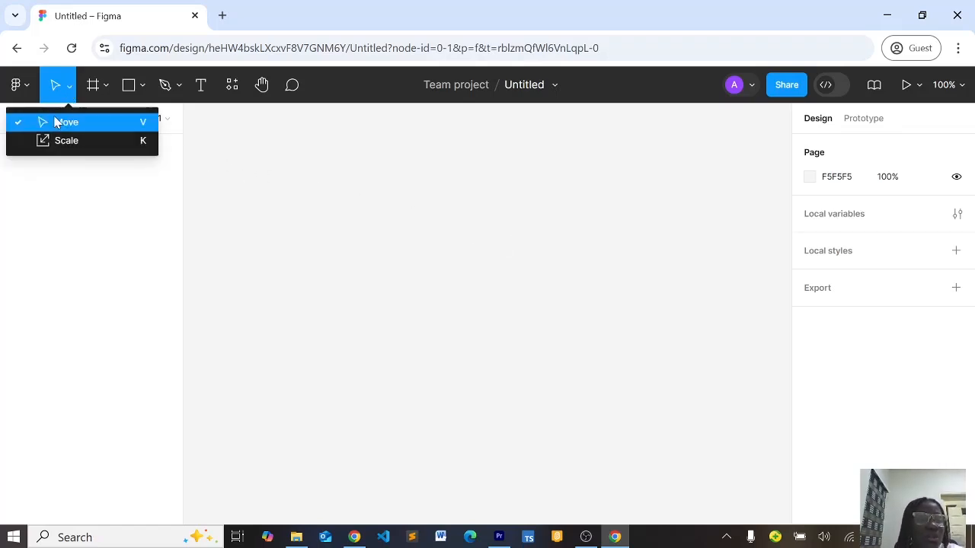
left_click(47, 140)
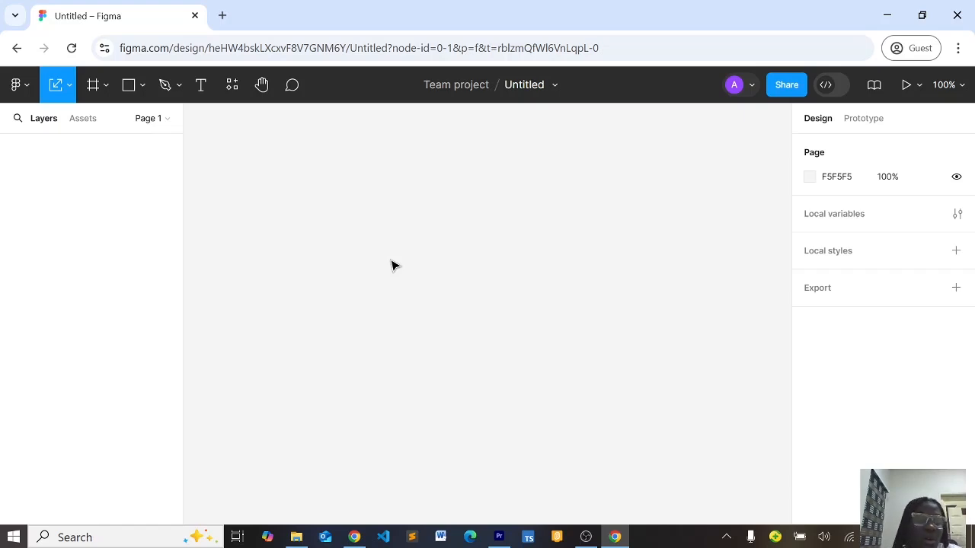
left_click(107, 93)
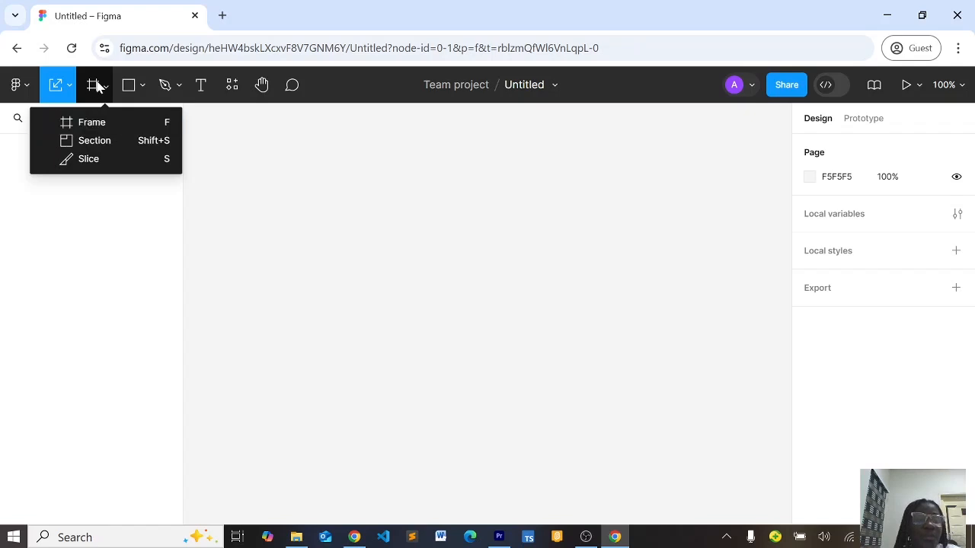
left_click(107, 88)
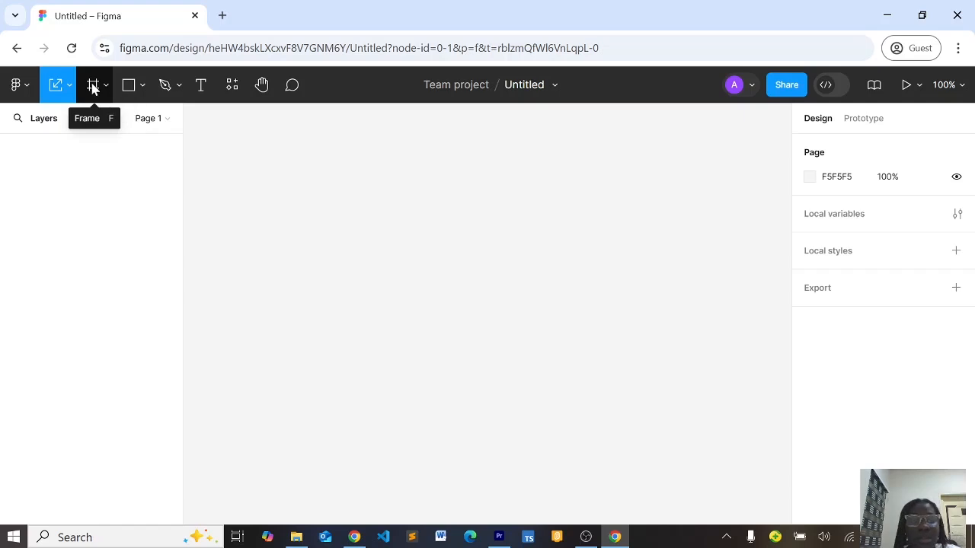
left_click(92, 87)
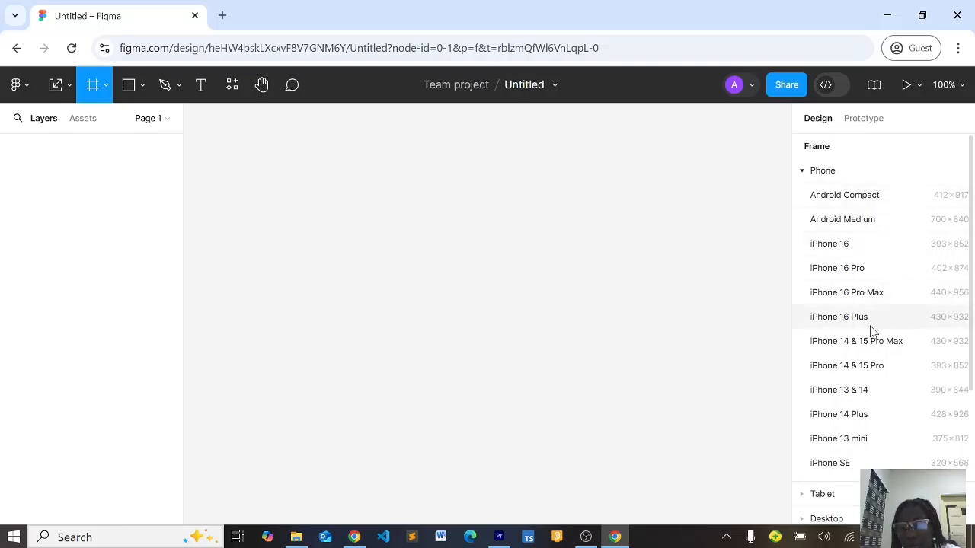
scroll(872, 332, "down", 3)
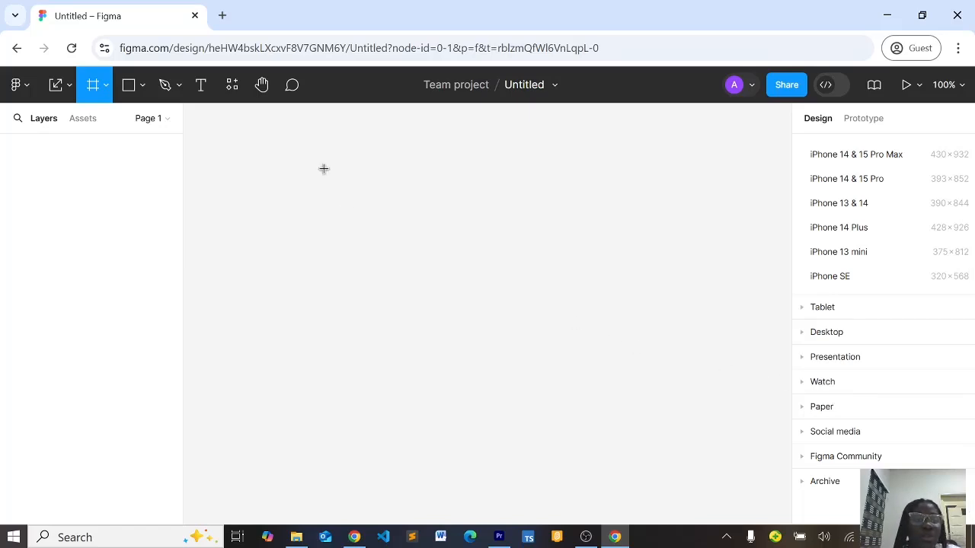
Step: Leave the Frame tool and switch back to the Move tool
left_click(52, 87)
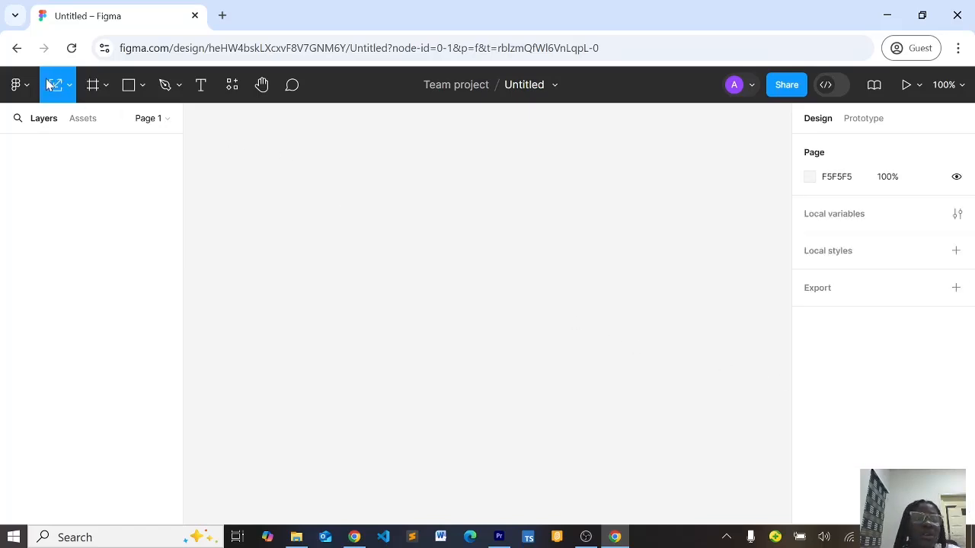
left_click(69, 87)
left_click(64, 124)
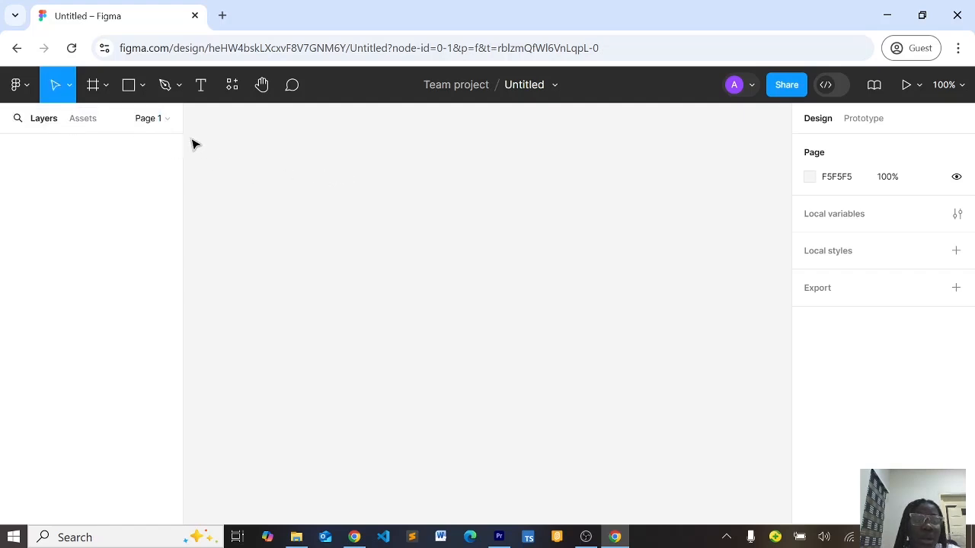
Step: Place a 100 × 100 frame on the empty canvas and select it
left_click(93, 84)
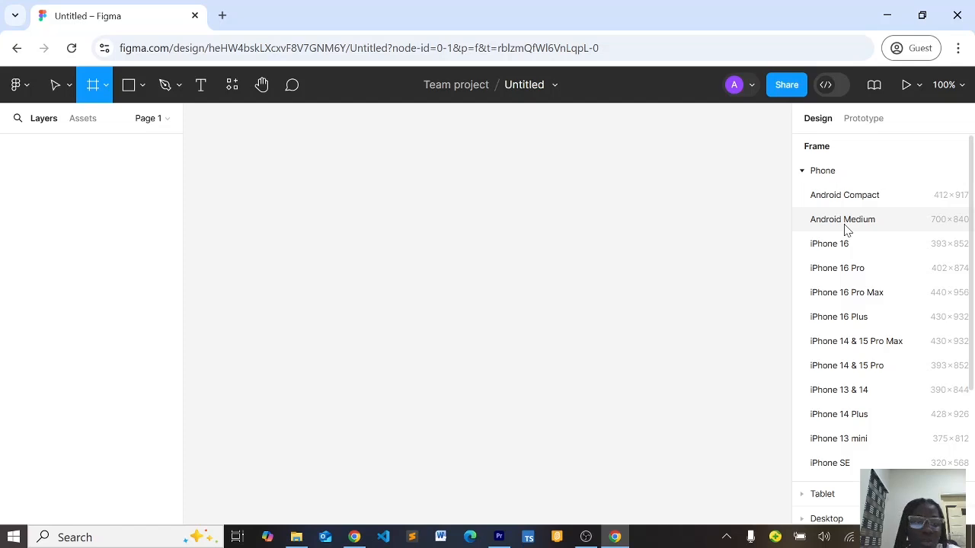
left_click(137, 88)
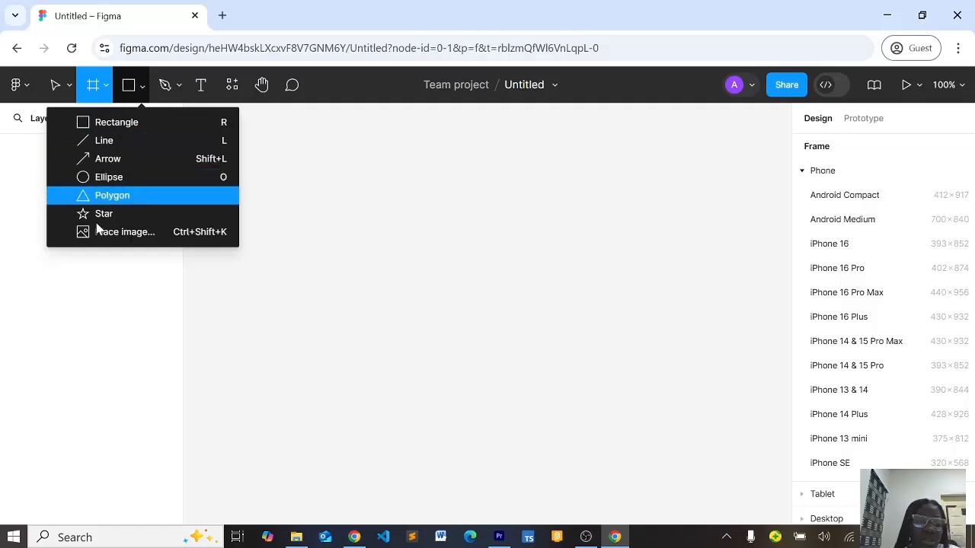
left_click(313, 170)
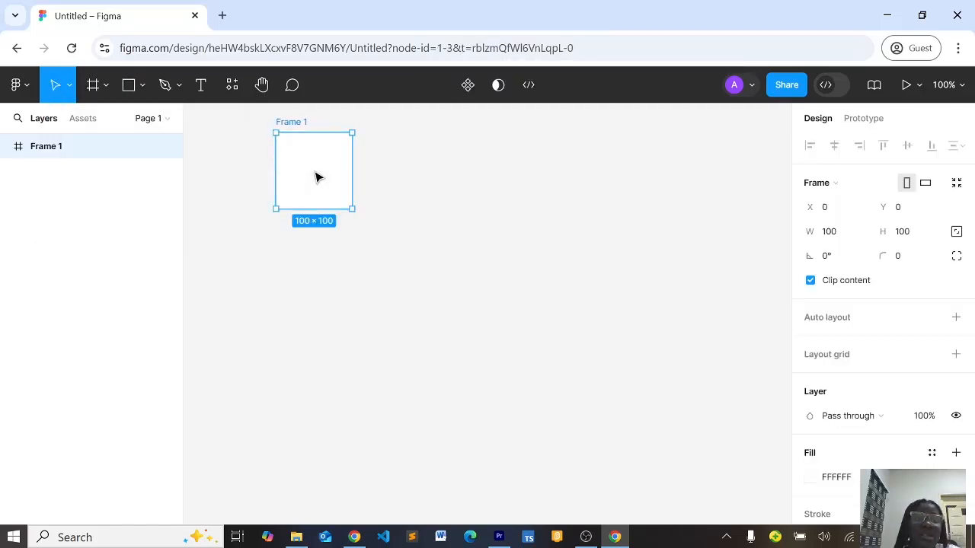
left_click(140, 89)
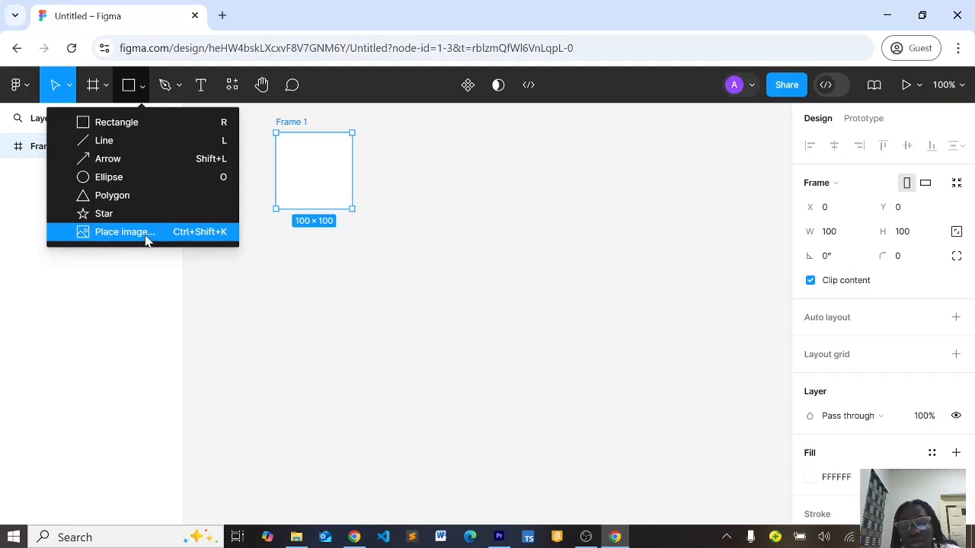
left_click(327, 281)
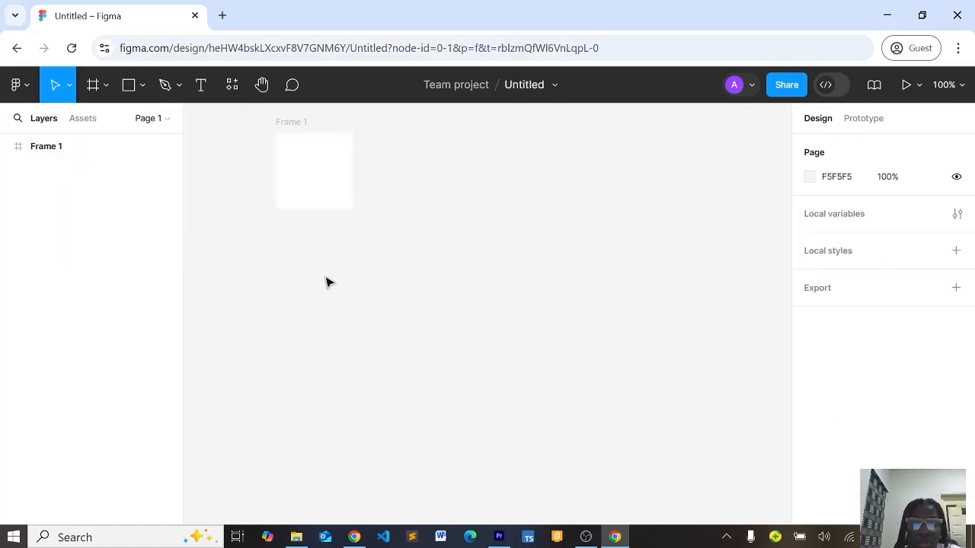
left_click(307, 172)
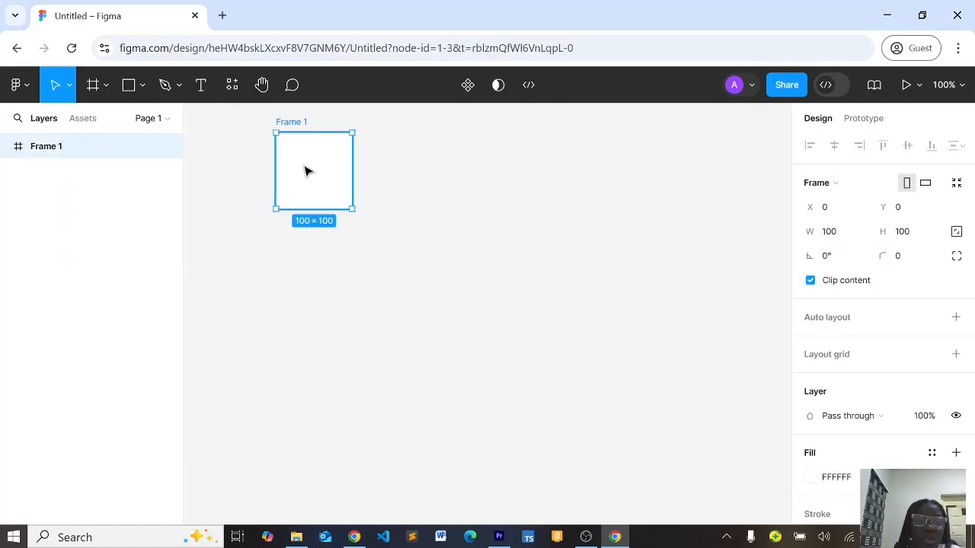
Step: Sketch a rough four-sided outline beside the frame with the Pencil tool, using two freehand strokes
left_click(179, 90)
left_click(158, 139)
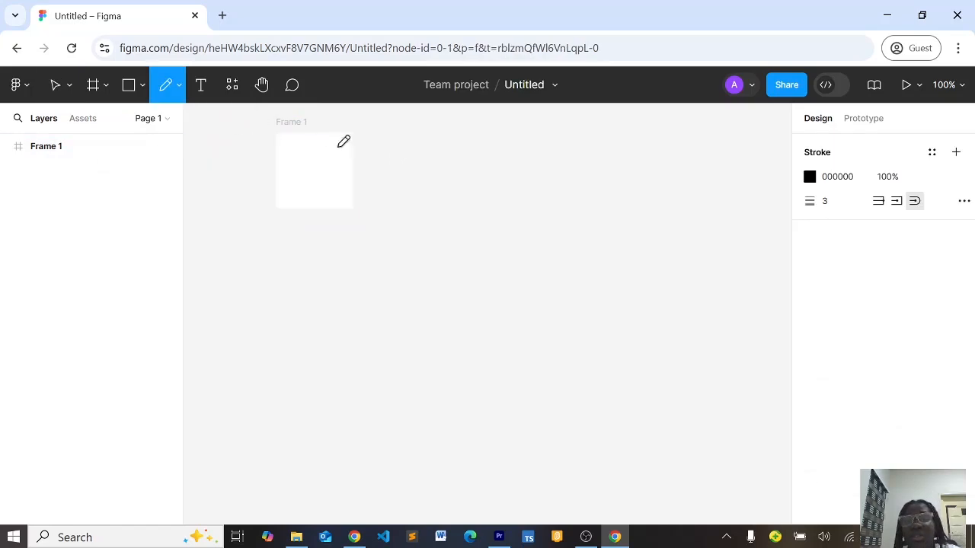
left_click_drag(434, 168, 448, 217)
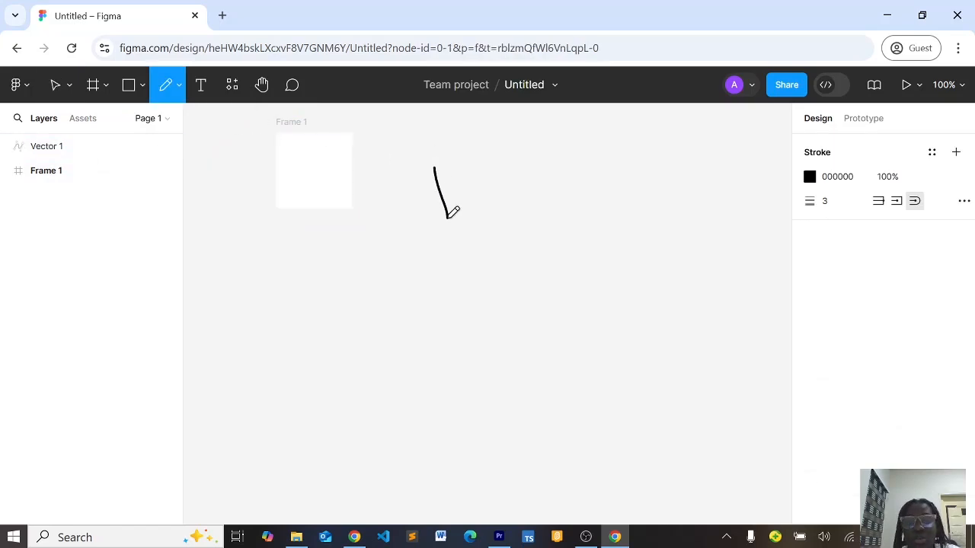
mouse_move(434, 168)
left_mouse_down()
mouse_move(507, 163)
mouse_move(514, 212)
mouse_move(443, 219)
left_mouse_up()
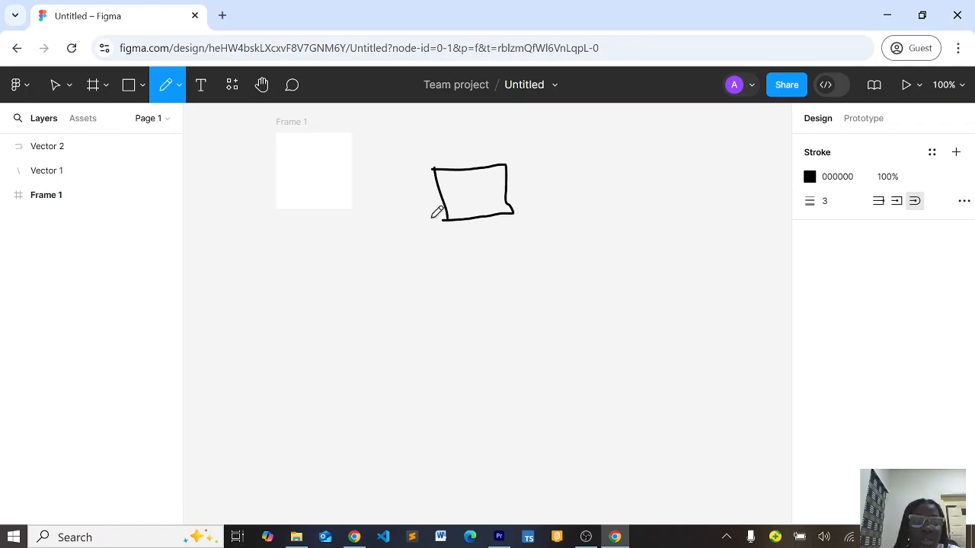
Step: Draw a straight horizontal line about 226 long below the frame with the Pen tool and finish the path
left_click(179, 85)
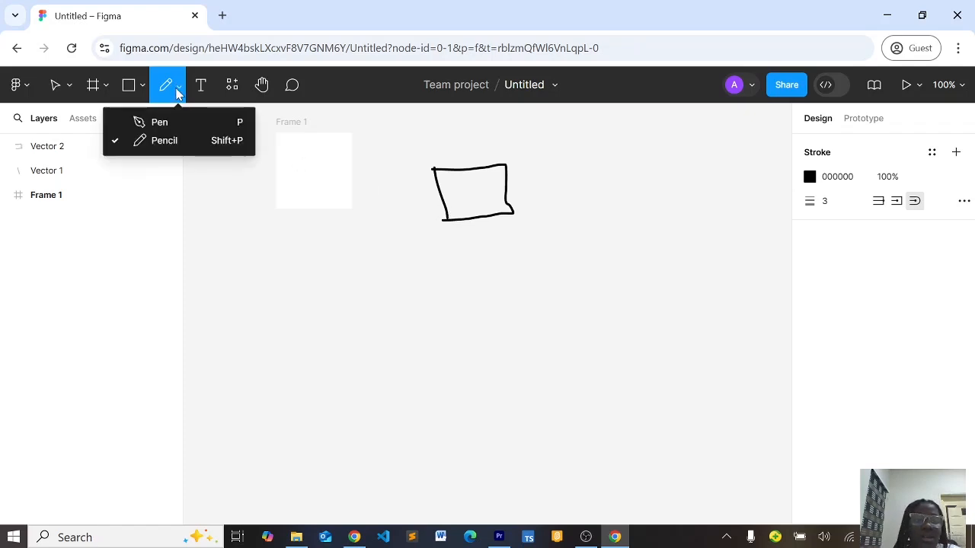
left_click(158, 122)
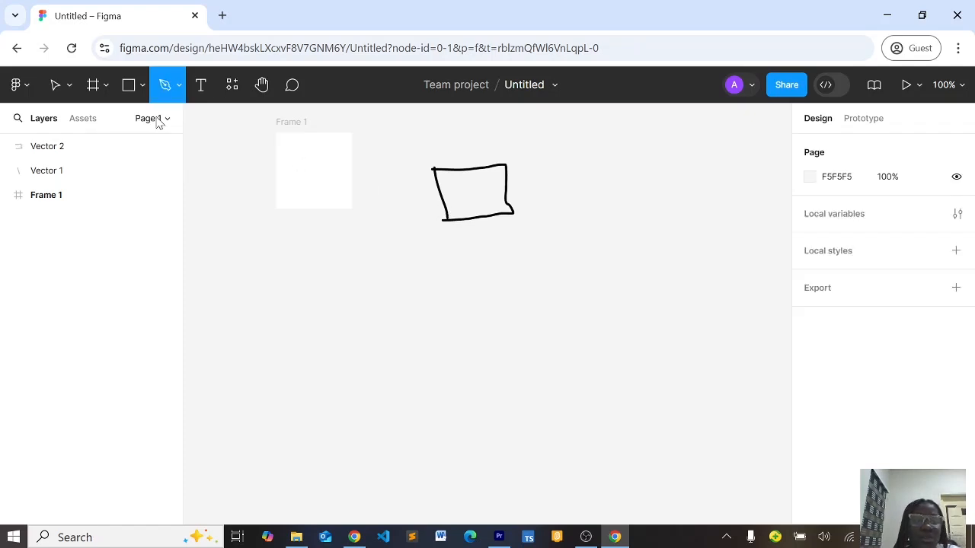
left_click(336, 259)
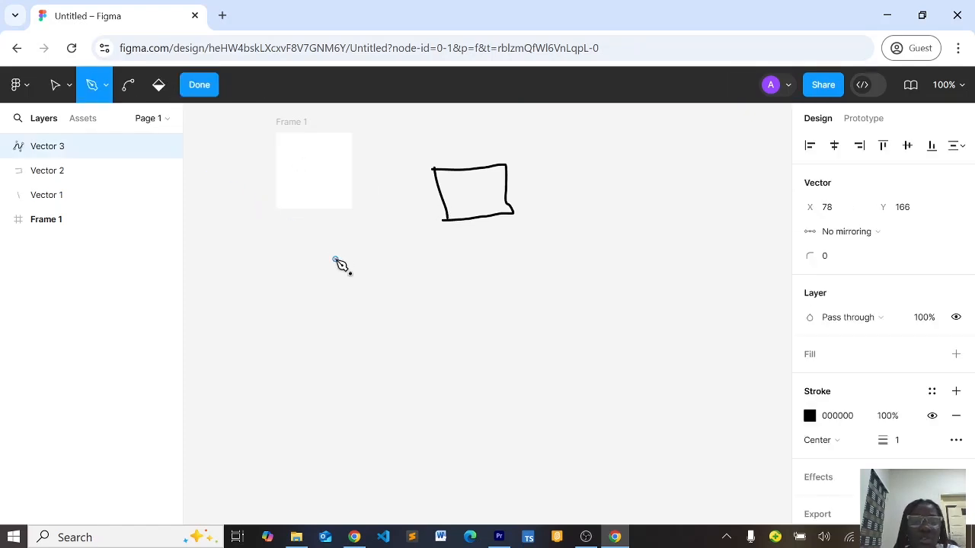
left_click(508, 258)
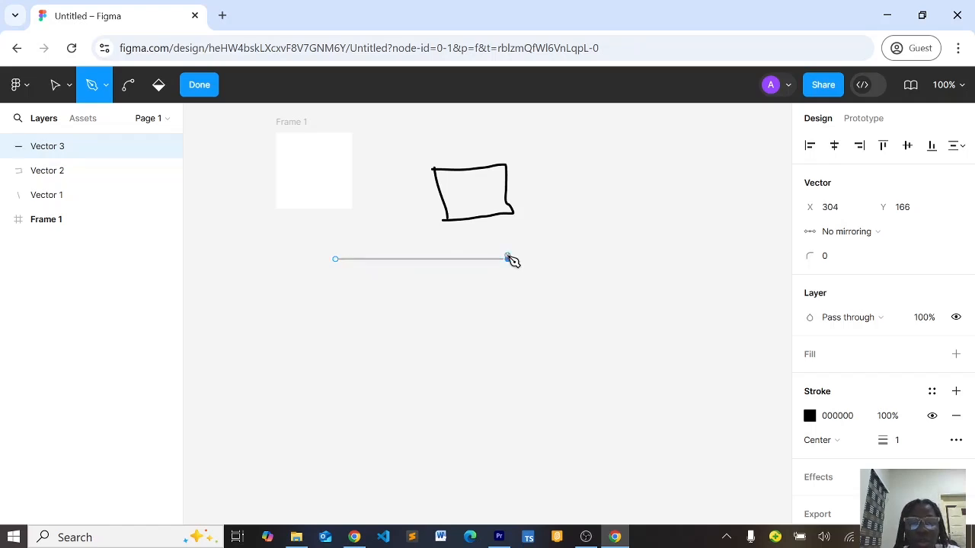
left_click(204, 89)
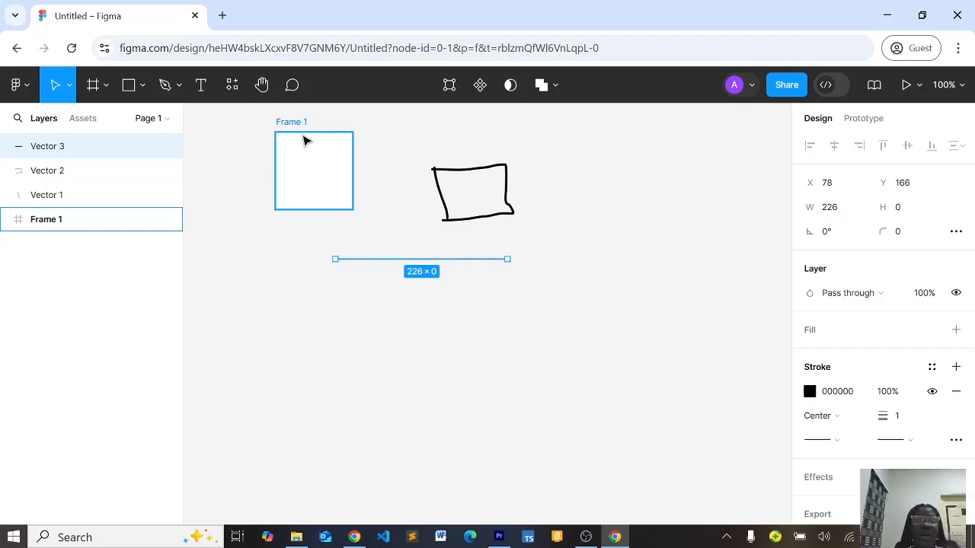
Step: Try the Text tool inside the 100 × 100 frame with the sample text "sjkfbkdbi", erase it and leave the text layer
scroll(303, 140, "up", 3)
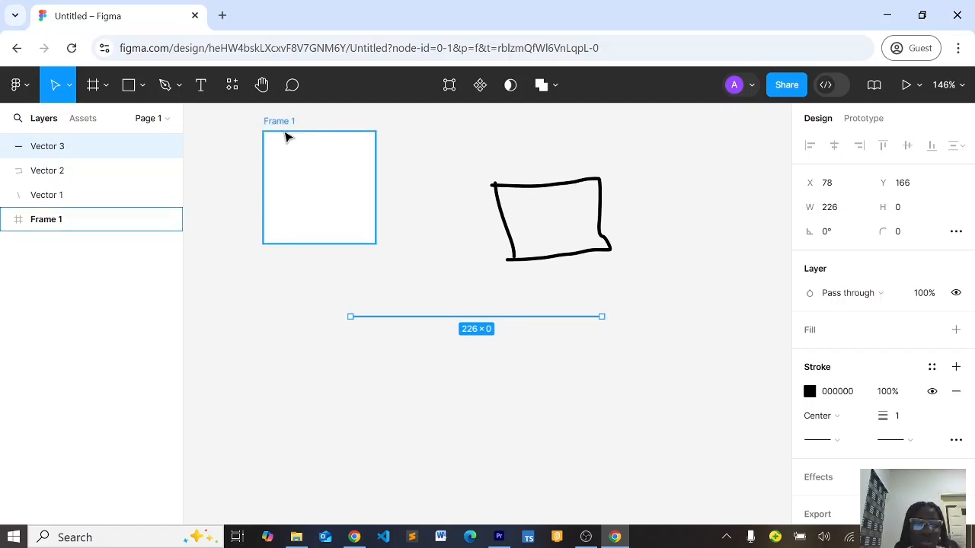
left_click(202, 87)
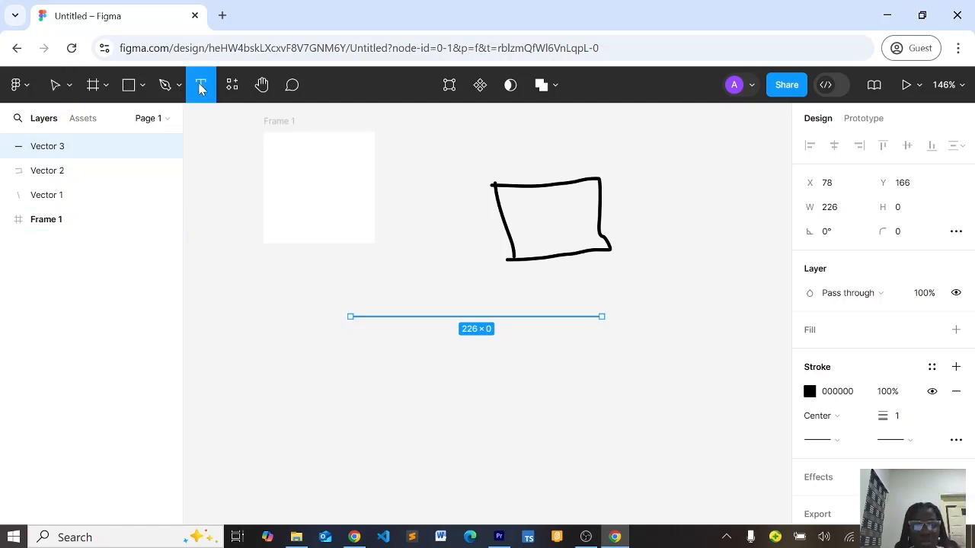
left_click(286, 180)
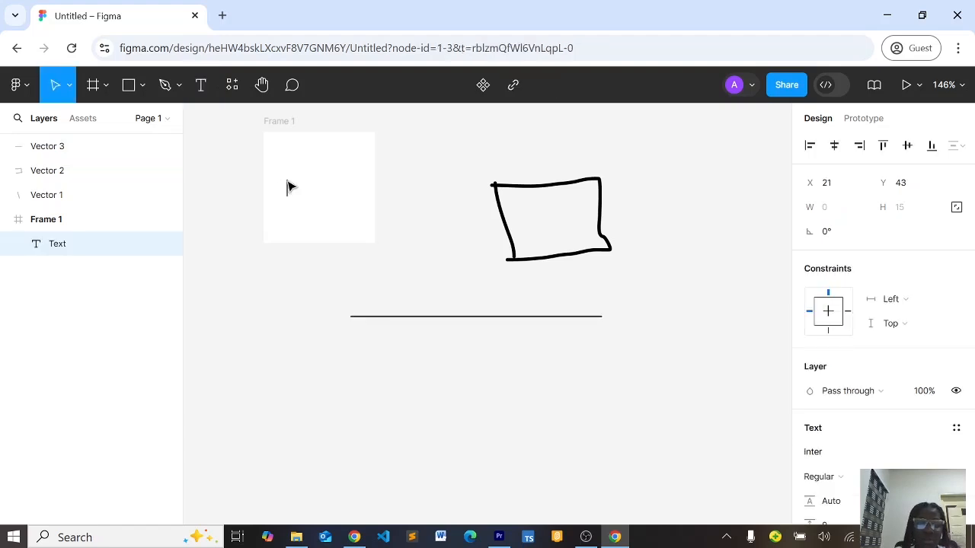
type("sjkfbkdbi")
key("BackSpace")
key("BackSpace")
key("BackSpace")
key("BackSpace")
key("BackSpace")
key("BackSpace")
key("BackSpace")
key("BackSpace")
key("BackSpace")
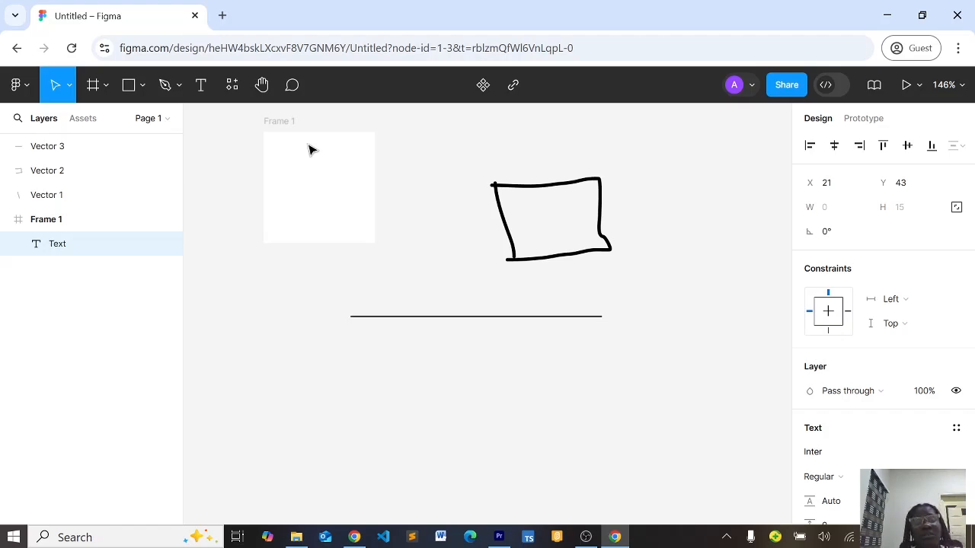
left_click(259, 131)
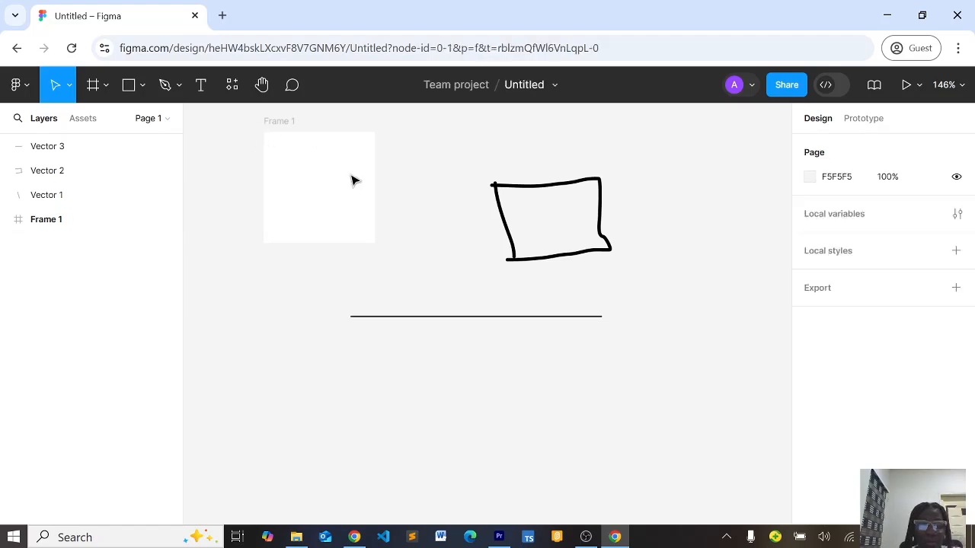
Step: Clear the canvas by deleting the frame, both pencil strokes and the straight line
left_click(325, 146)
key("Delete")
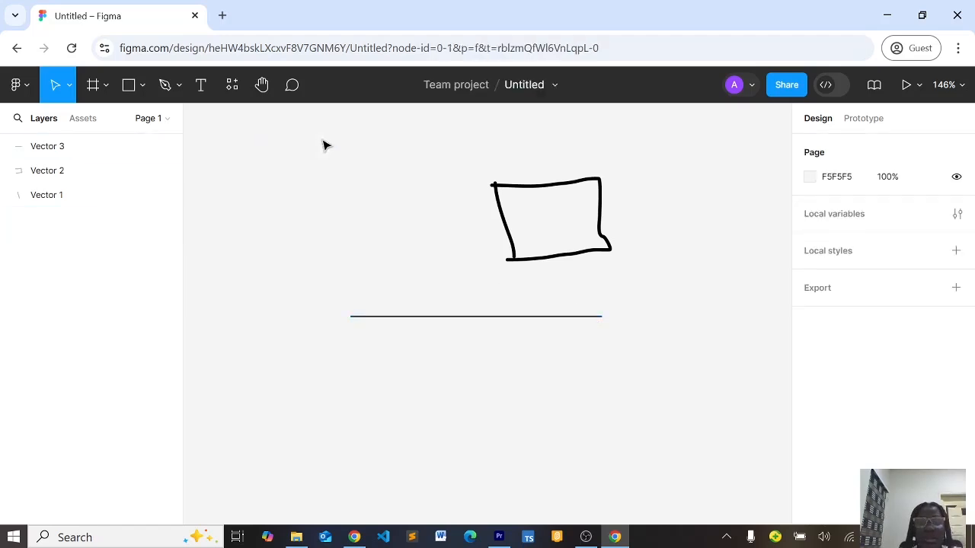
left_click(504, 182)
key("Delete")
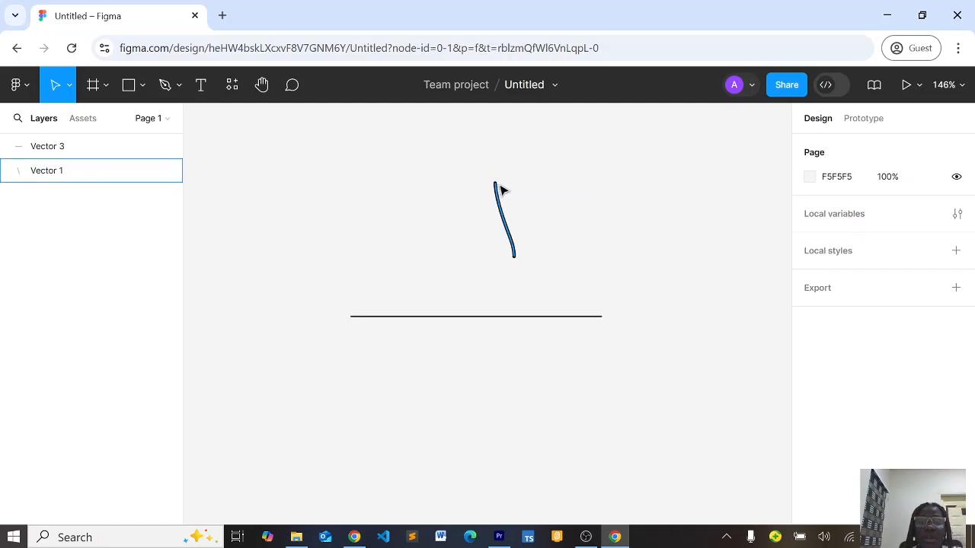
left_click(492, 182)
key("Delete")
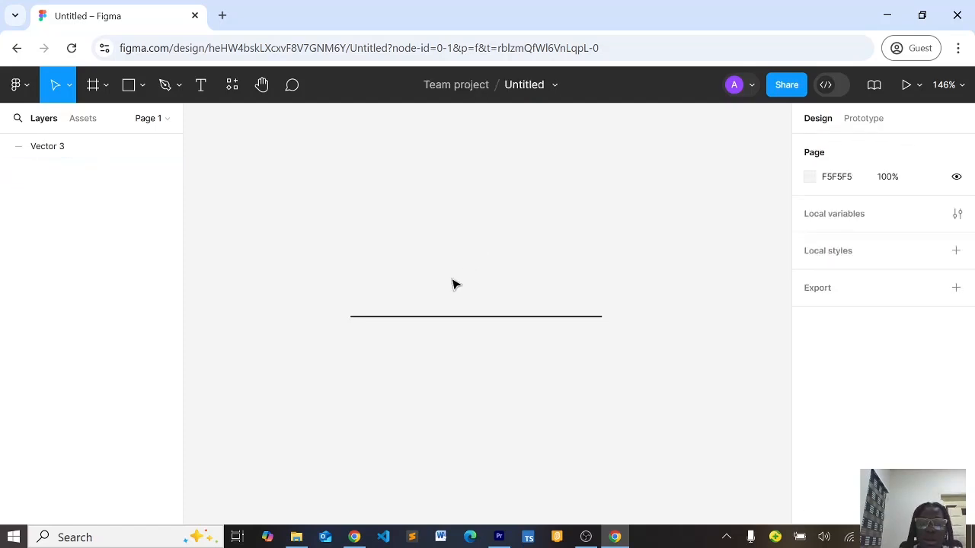
left_click(422, 317)
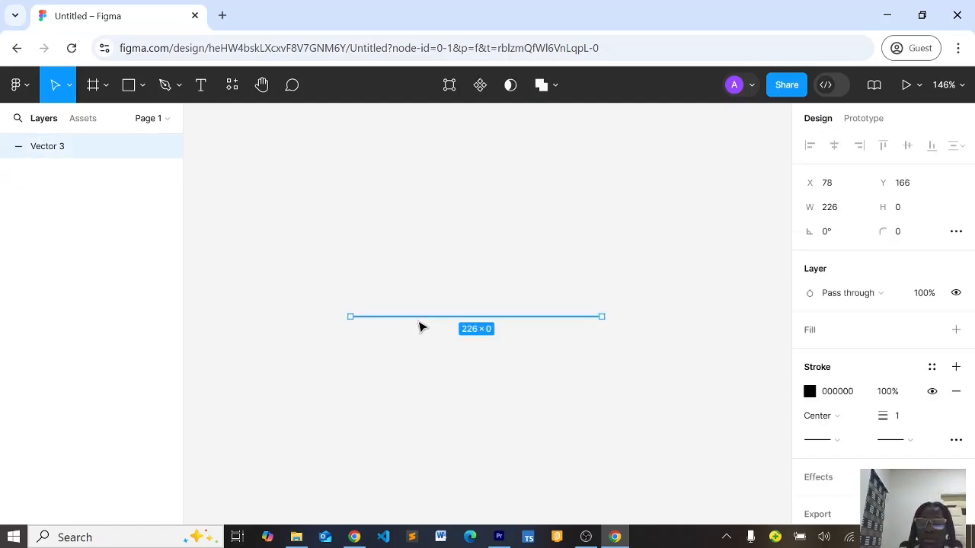
key("Delete")
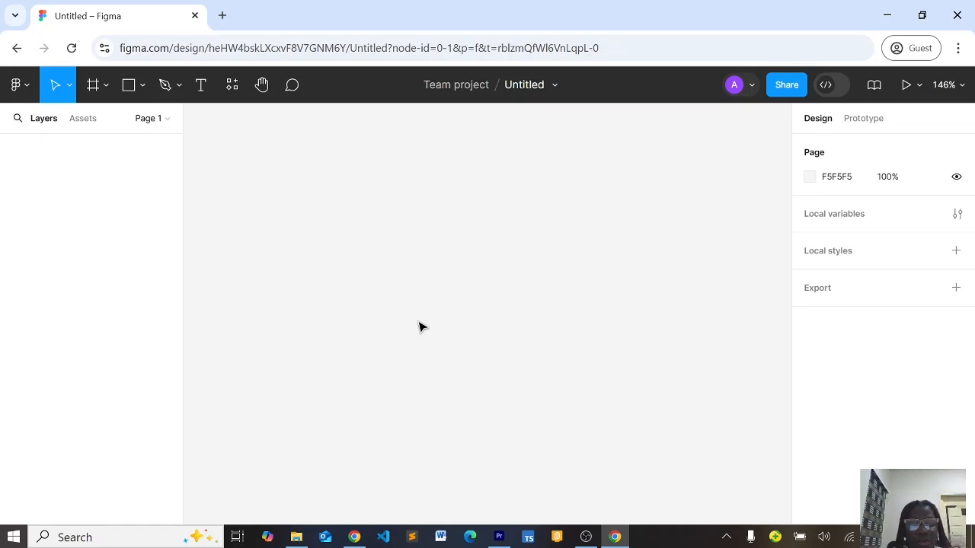
Step: Create a 402 × 874 frame on the empty canvas from the iPhone 16 Pro phone preset
key("f")
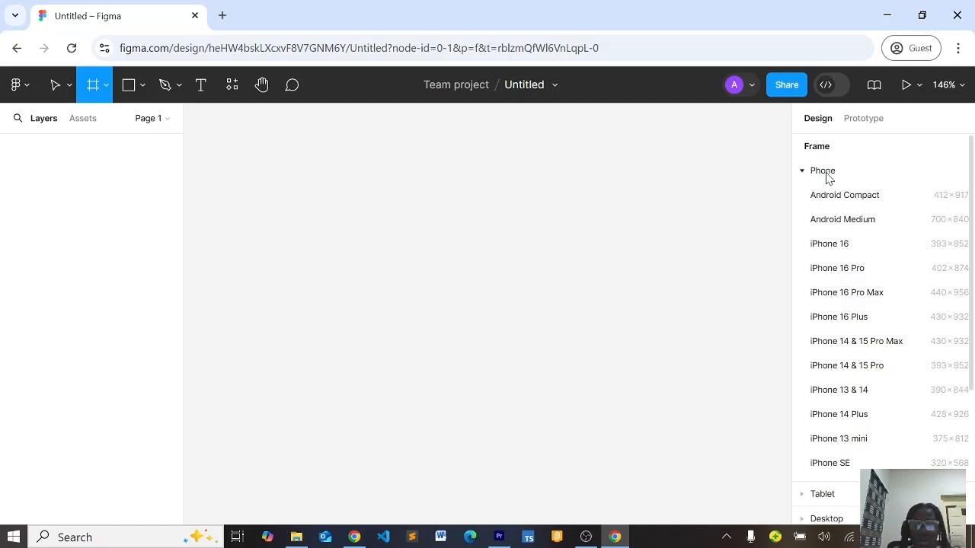
left_click(828, 177)
left_click(824, 174)
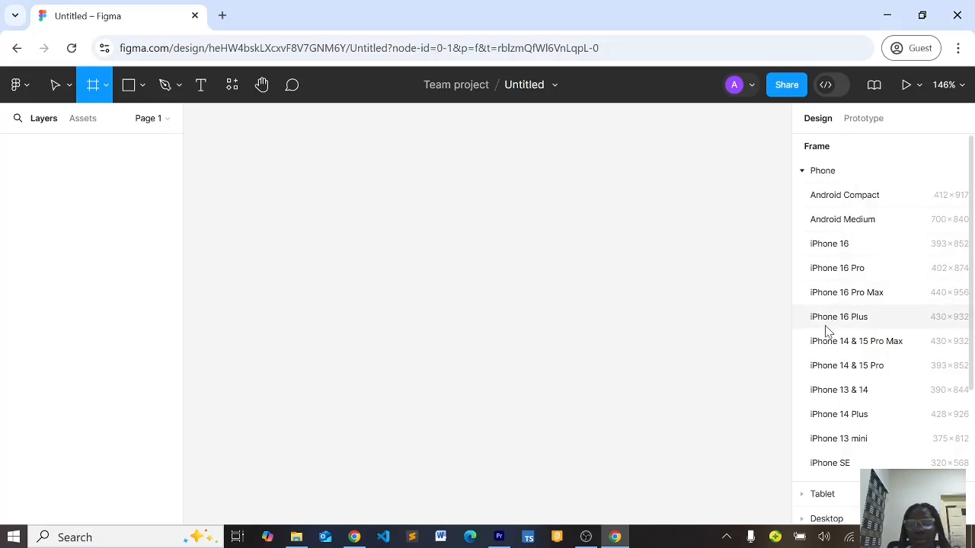
left_click(834, 273)
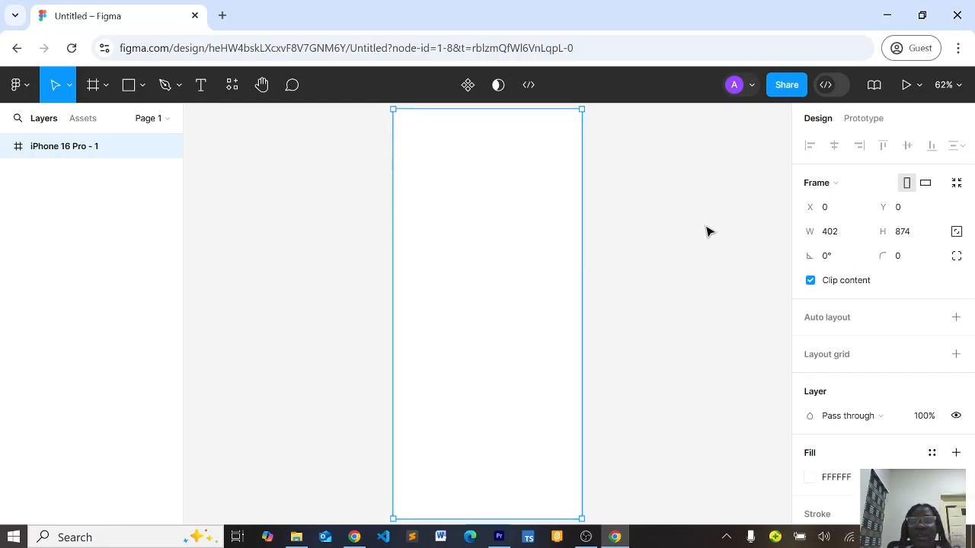
Step: Set the fill of the iPhone 16 Pro frame to the dusty pink CFBDBD
scroll(829, 368, "down", 3)
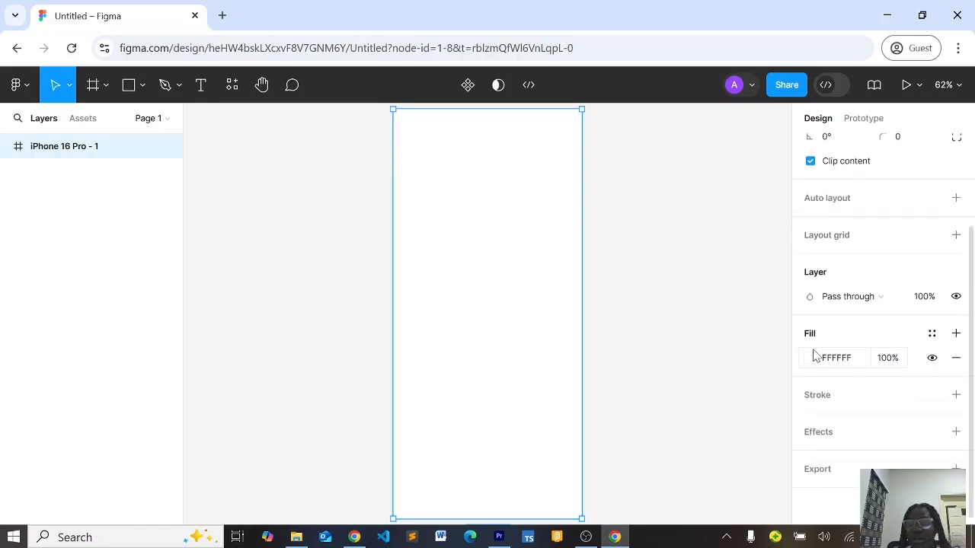
left_click(810, 359)
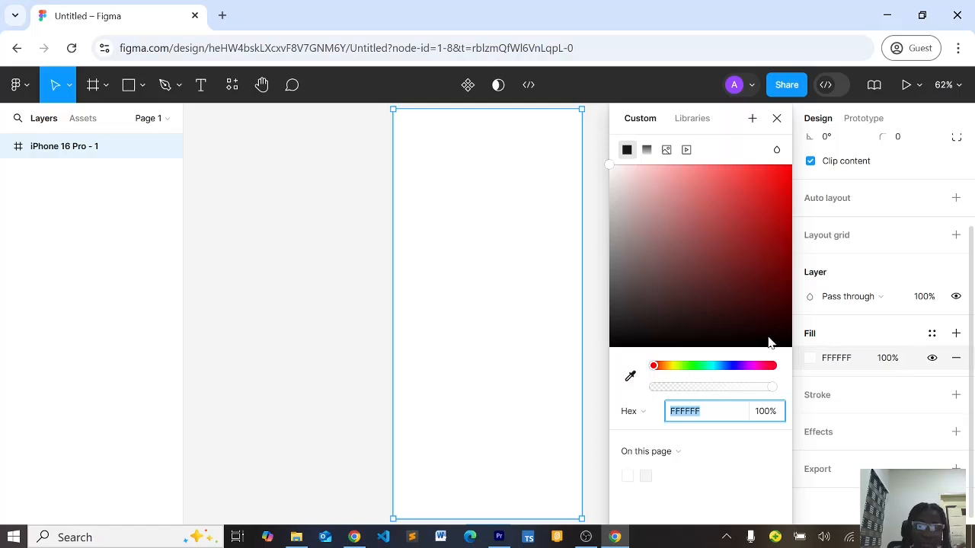
left_click(717, 252)
left_click(625, 204)
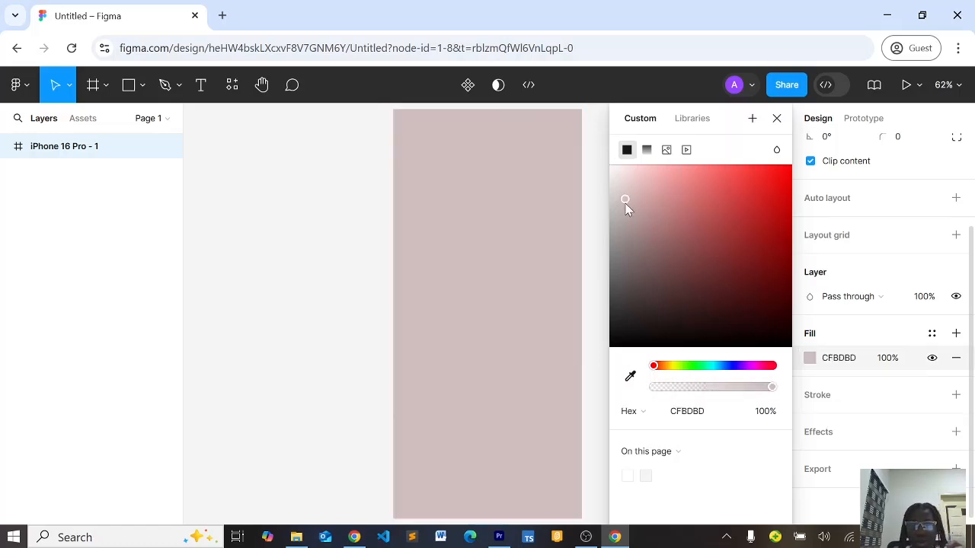
left_click(775, 120)
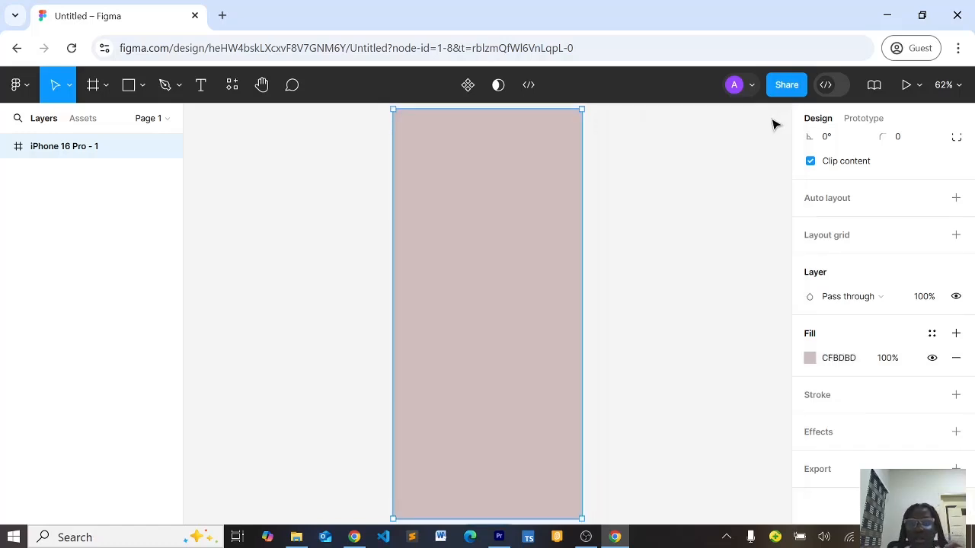
Step: Select the iPhone 16 Pro frame and open its Preview beside it on the canvas
scroll(576, 208, "up", 3)
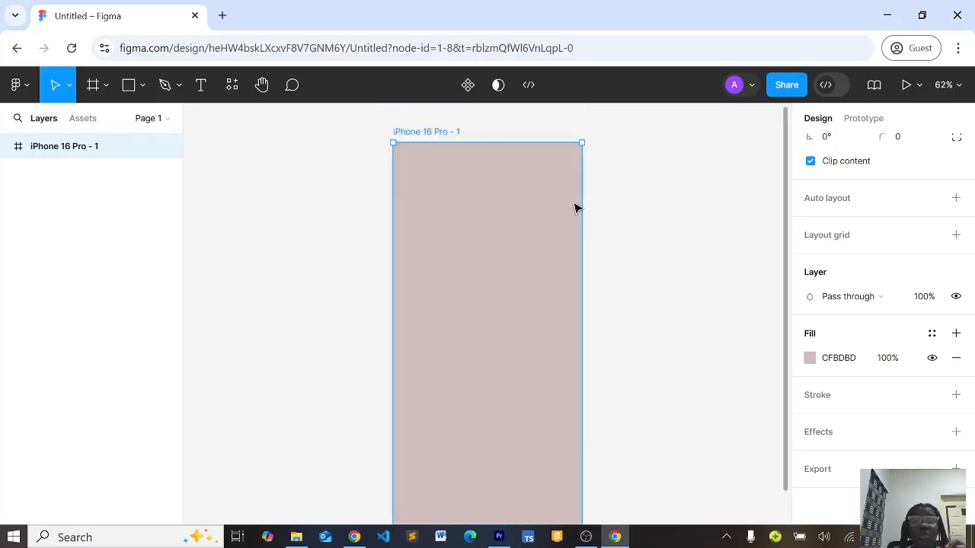
scroll(576, 208, "down", 3)
scroll(576, 207, "up", 2)
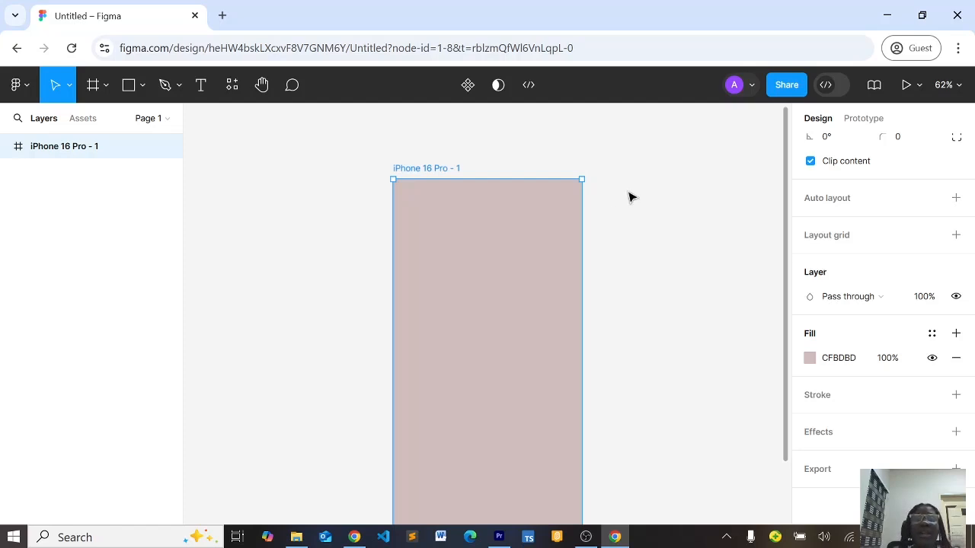
scroll(648, 179, "down", 3)
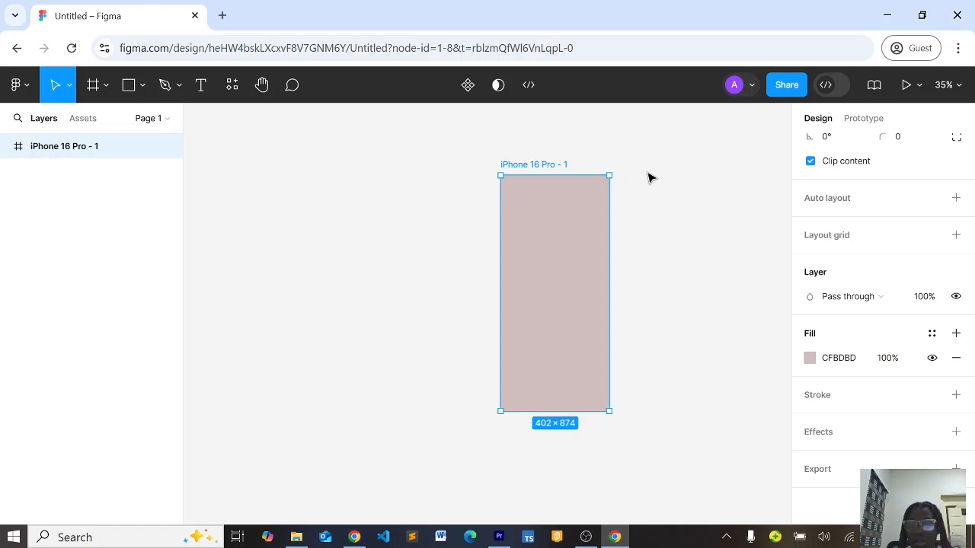
left_click(448, 215)
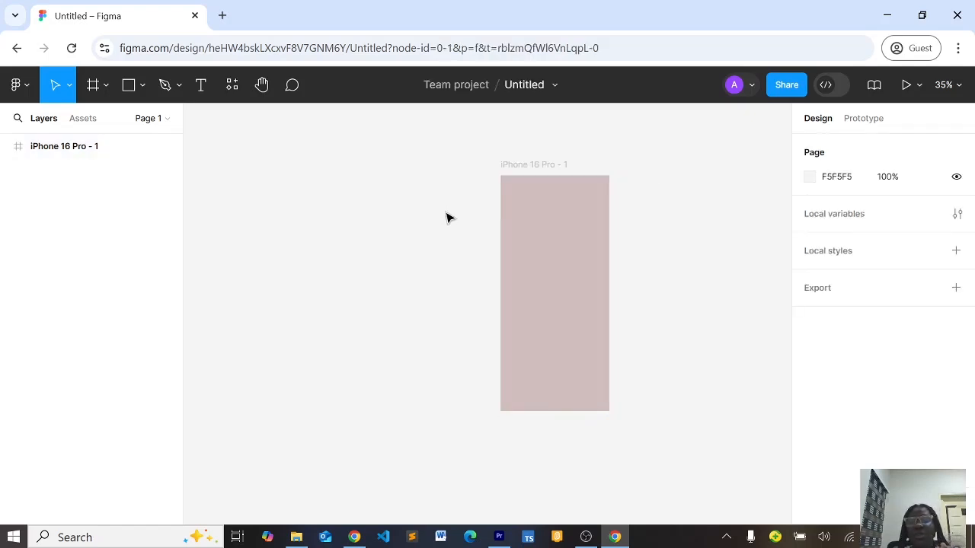
left_click(527, 167)
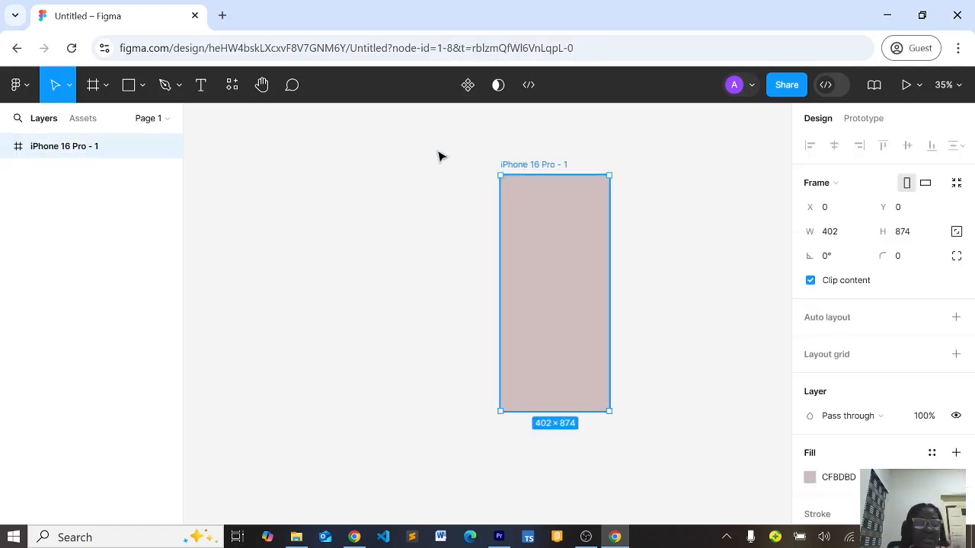
left_click(919, 90)
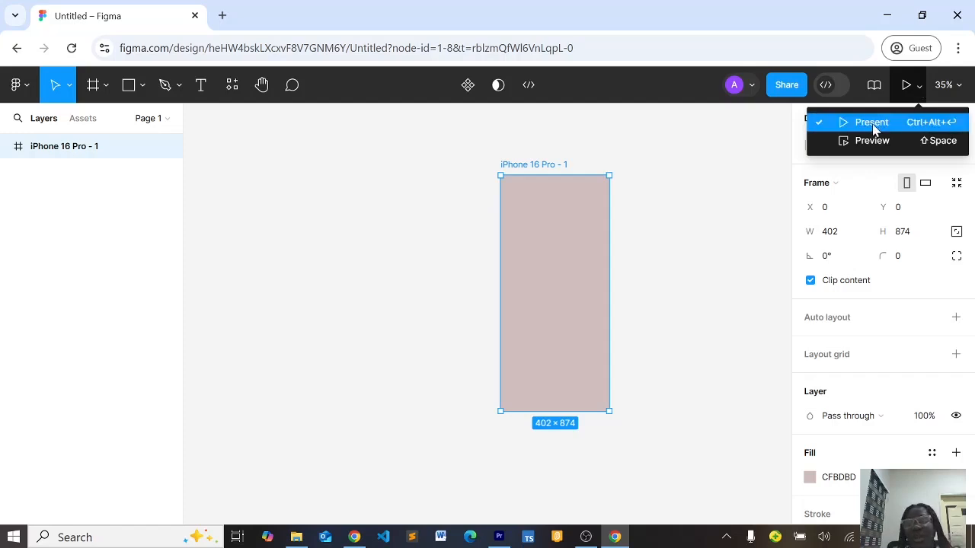
left_click(863, 144)
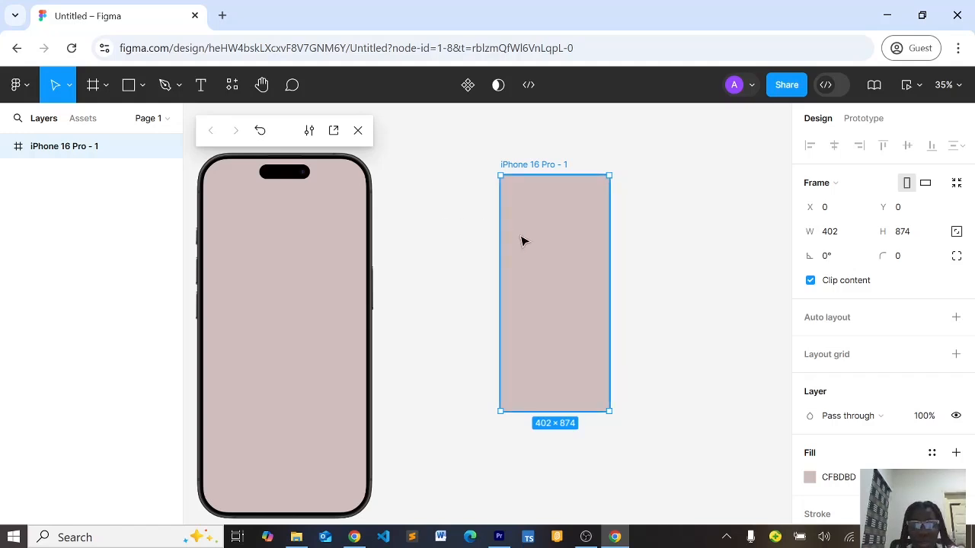
Step: Add the text "Welcome" near the top of the iPhone 16 Pro frame and centre it horizontally
left_click(198, 85)
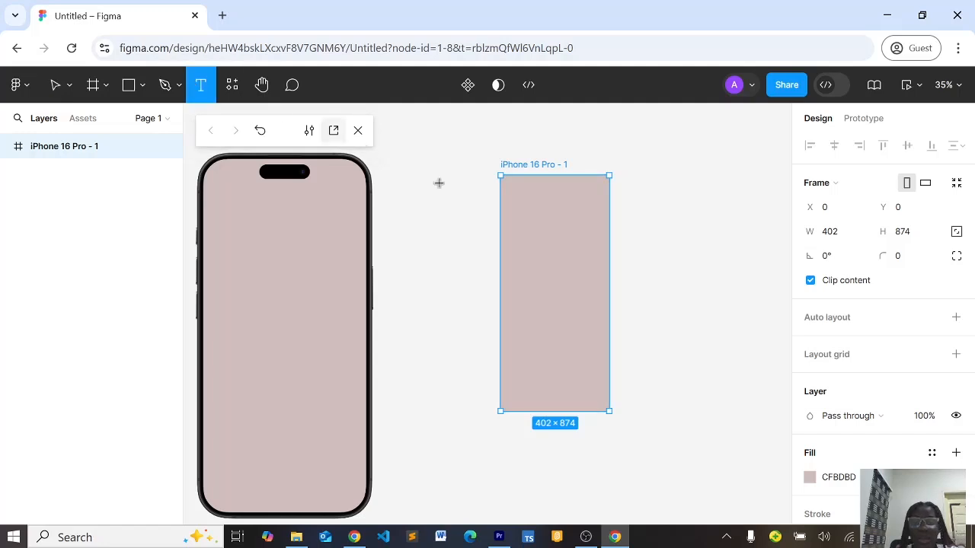
left_click(516, 209)
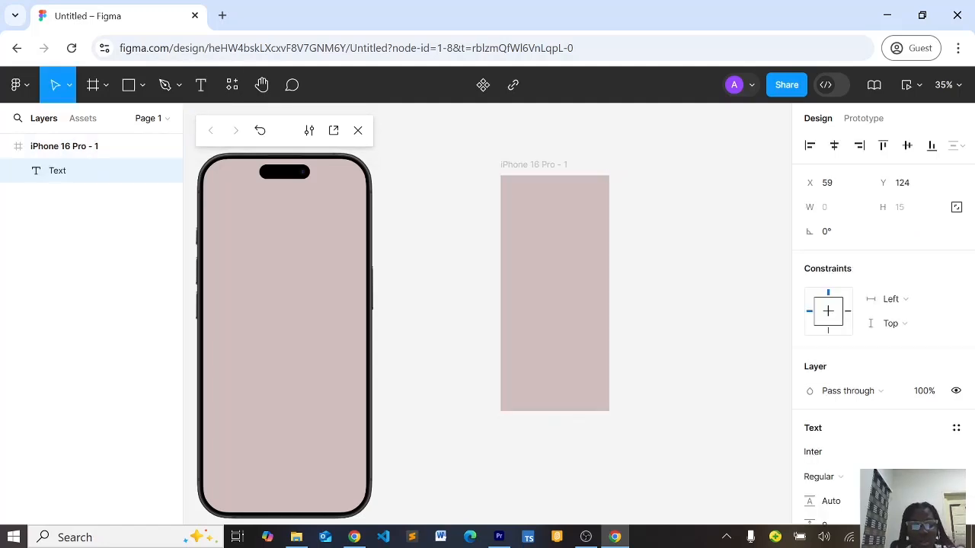
type("Wel")
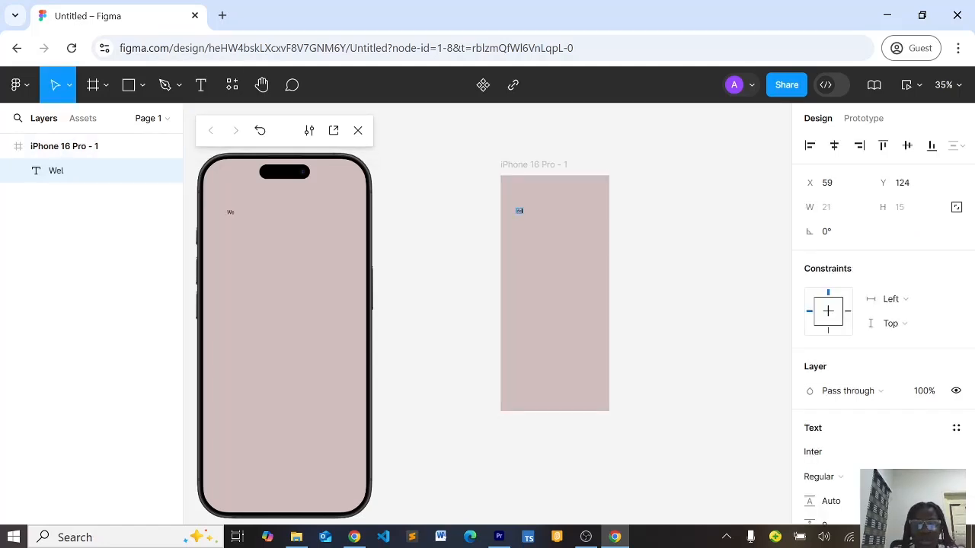
type("come")
key("Escape")
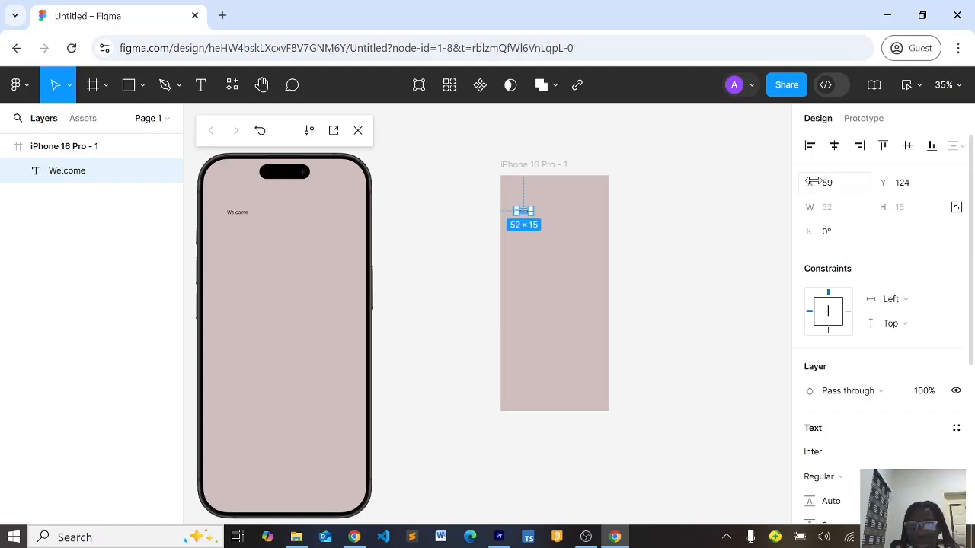
left_click(834, 145)
Step: Set the Welcome text's font size to 20 and centre it horizontally in the frame again
scroll(896, 359, "down", 2)
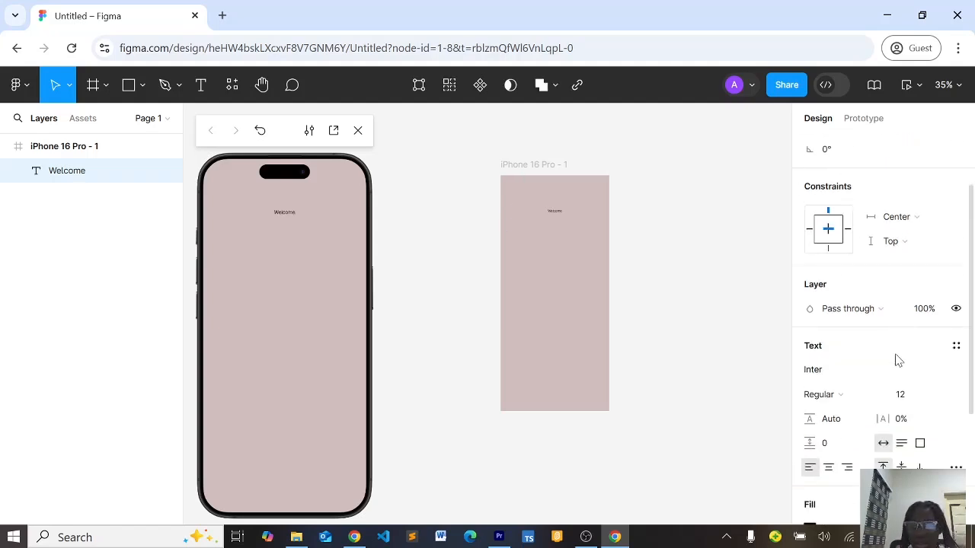
left_click(942, 398)
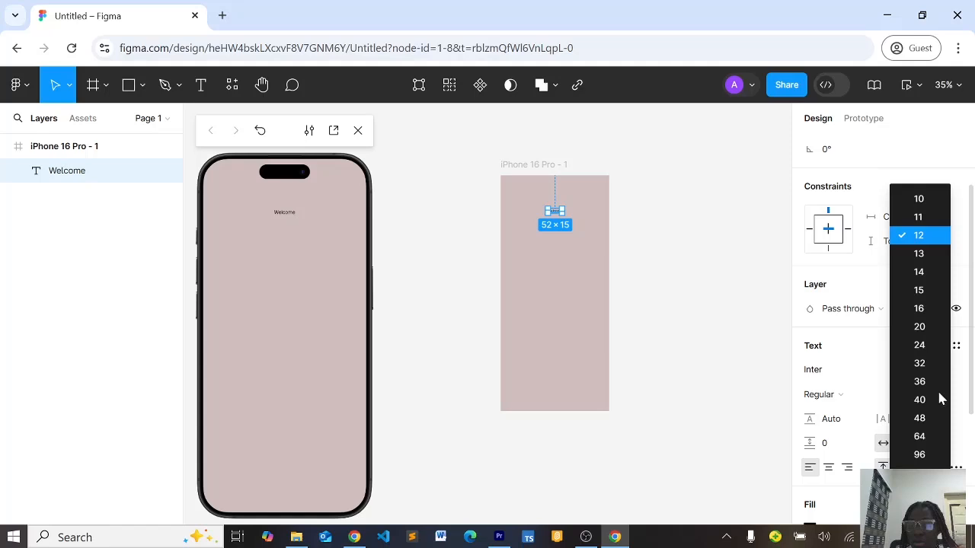
left_click(920, 327)
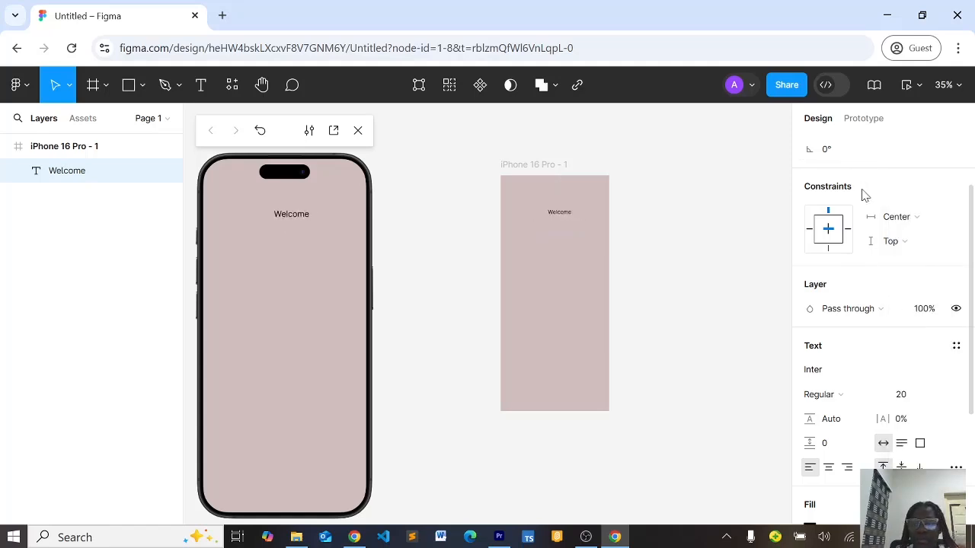
scroll(862, 191, "up", 2)
left_click(835, 153)
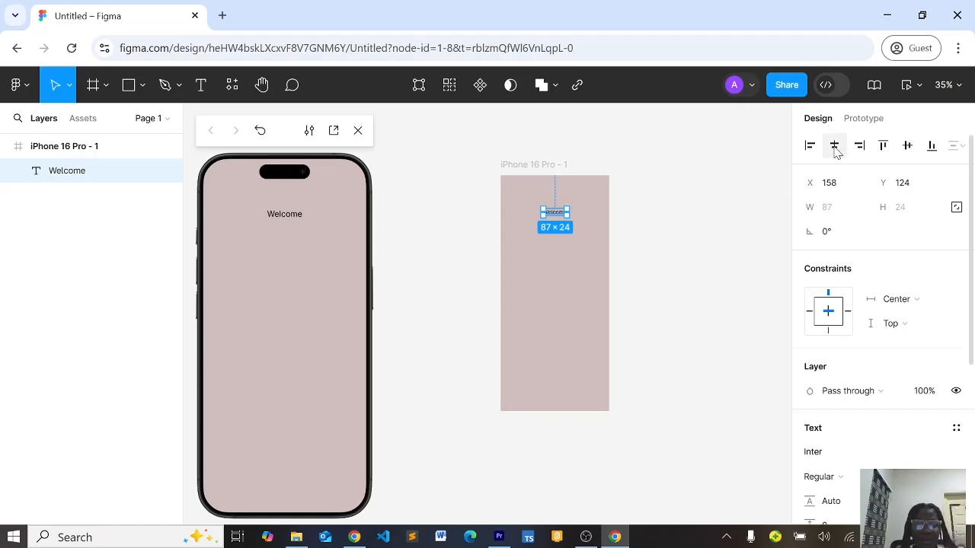
Step: Try aligning the Welcome text to the frame's right and top edges, and undo both alignments
left_click(860, 146)
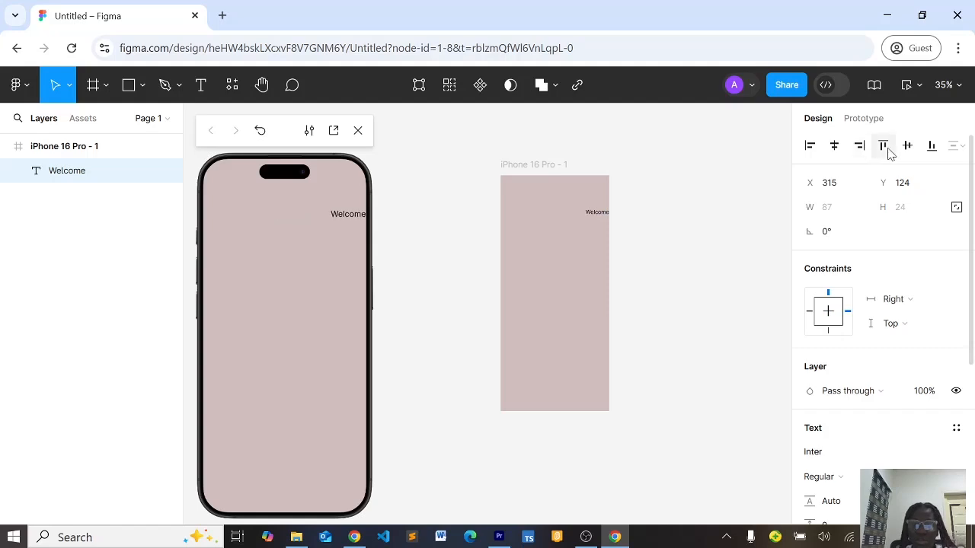
left_click(885, 148)
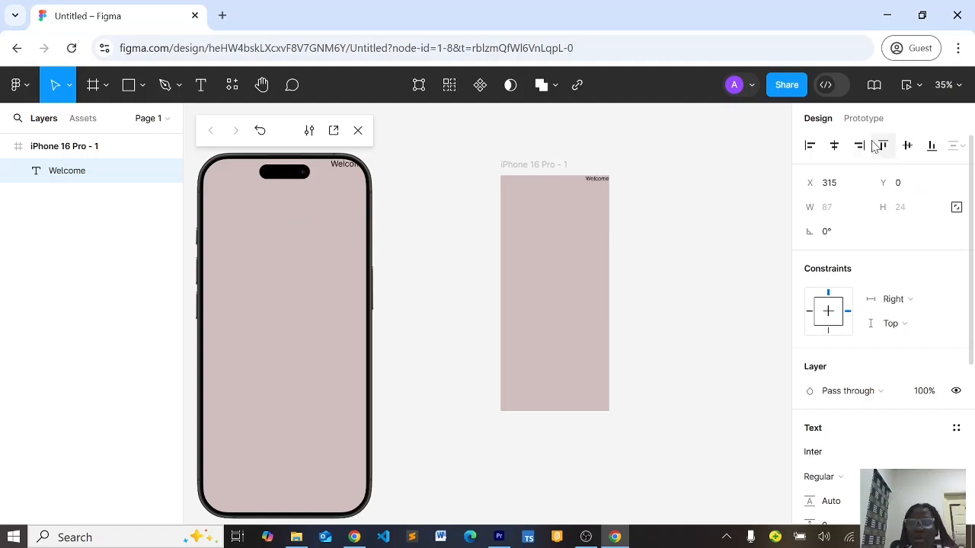
key("ctrl+z")
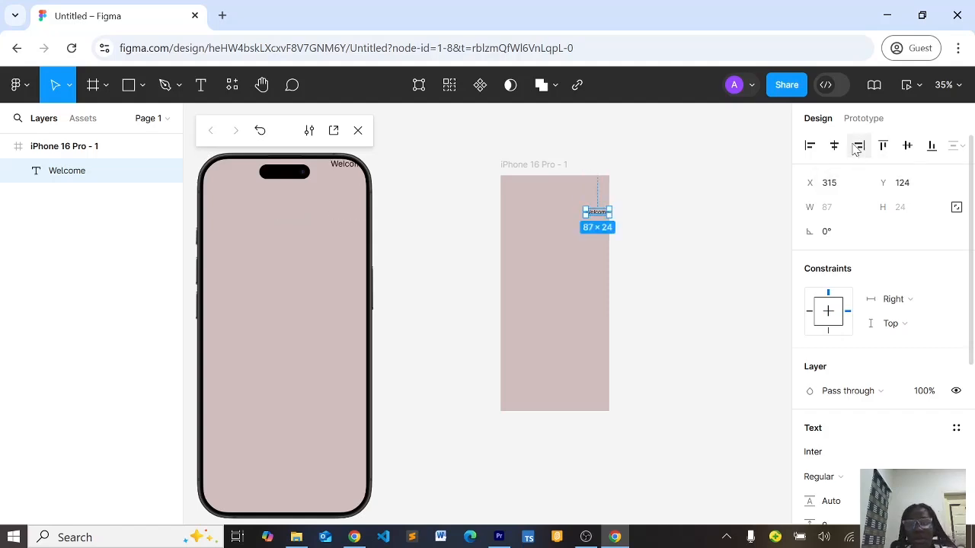
key("ctrl+z")
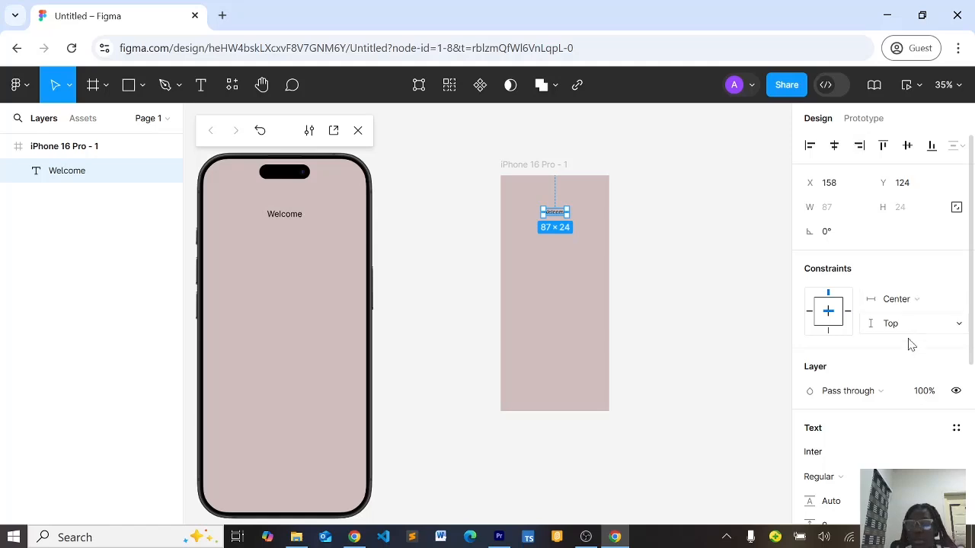
scroll(882, 376, "down", 2)
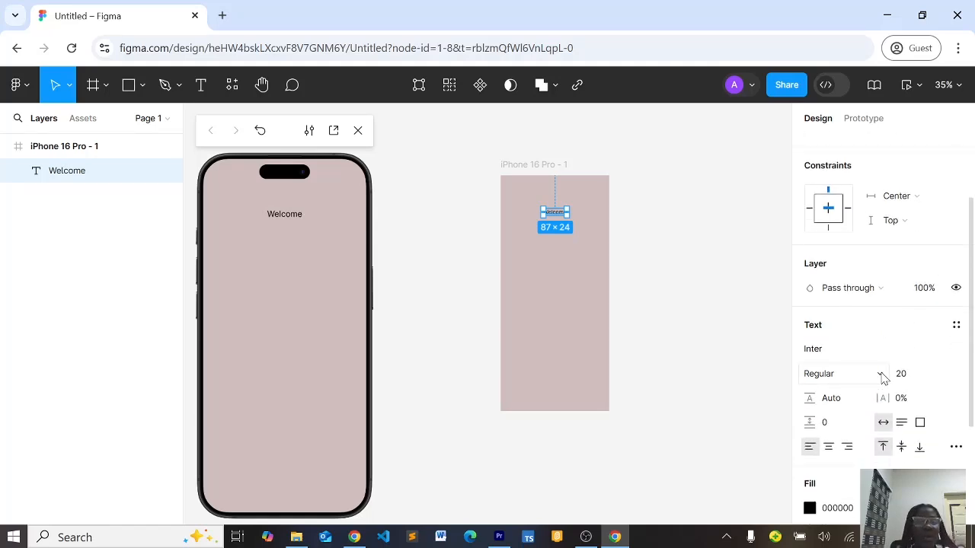
Step: Close the preview and delete the iPhone 16 Pro frame together with its text
left_click(356, 131)
left_click(528, 174)
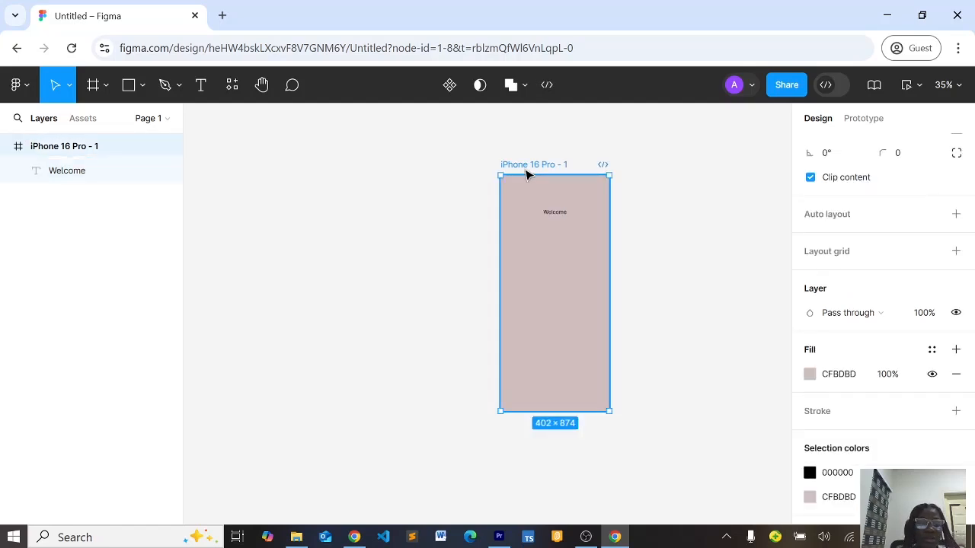
key("Delete")
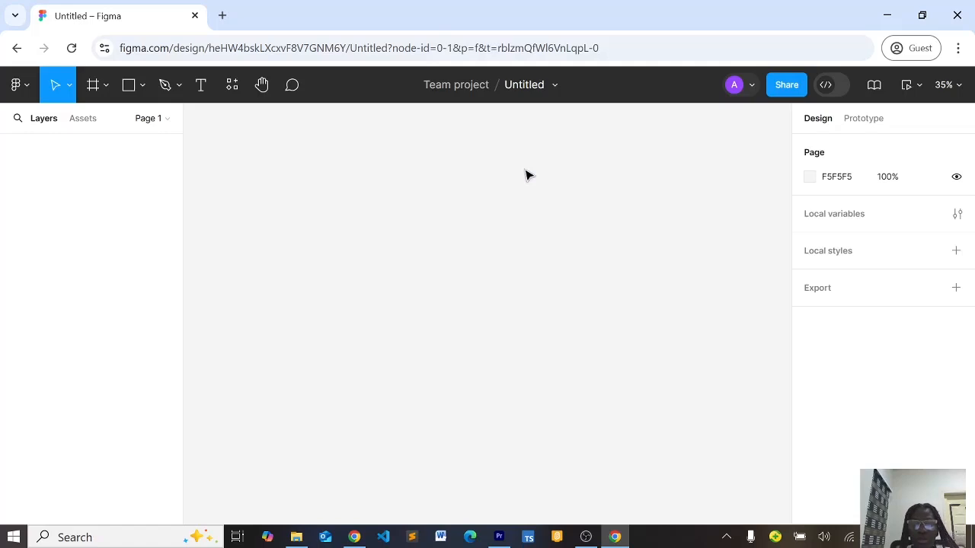
Step: Create a 1280 × 832 frame from the MacBook Air desktop preset and open its preview
key("f")
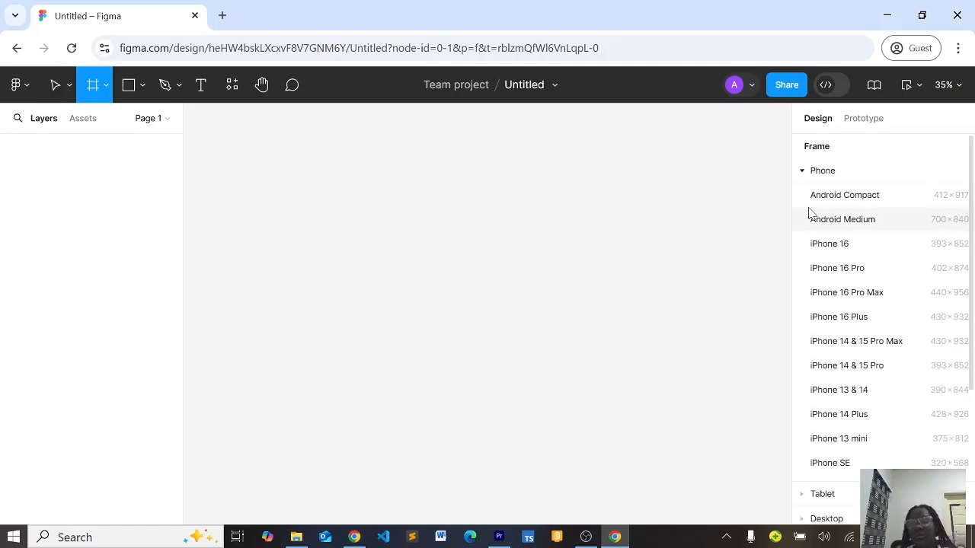
scroll(823, 300, "down", 3)
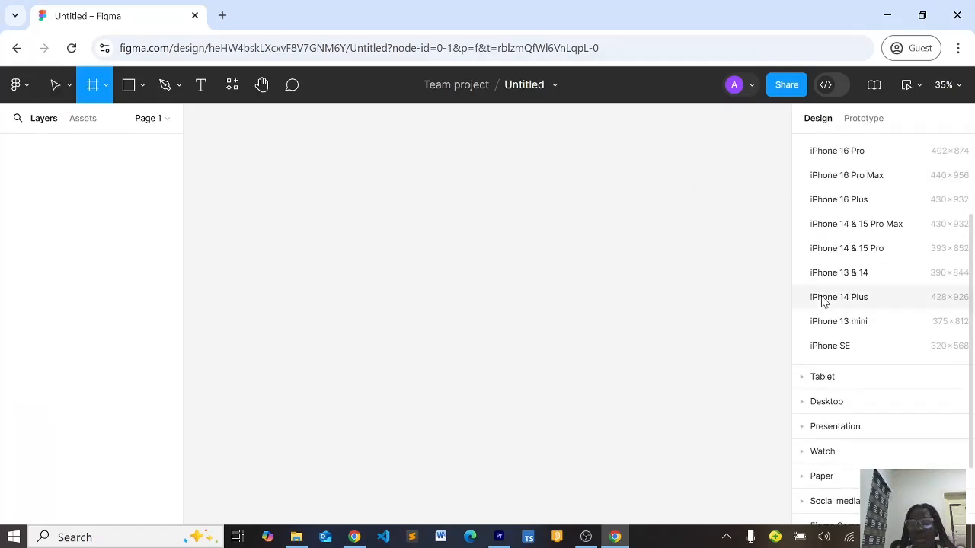
left_click(823, 401)
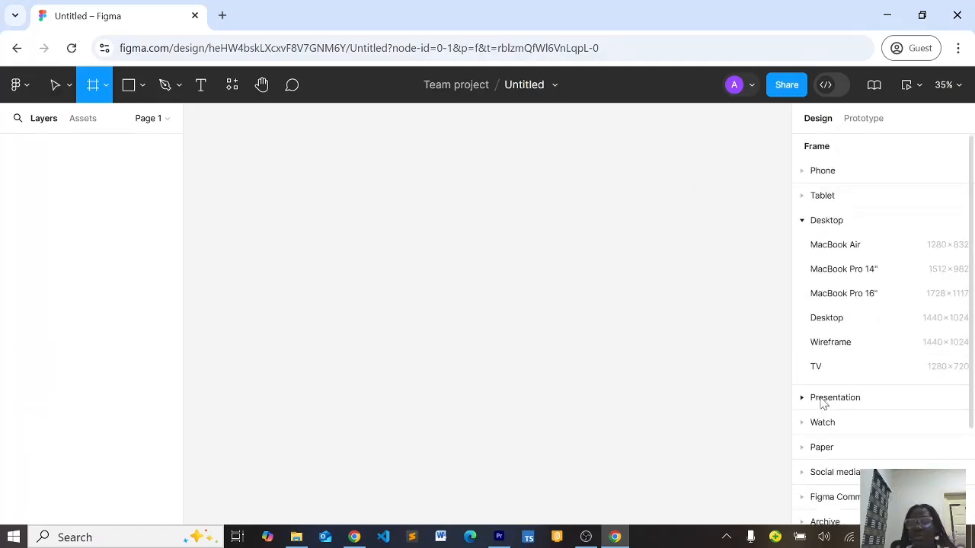
left_click(825, 244)
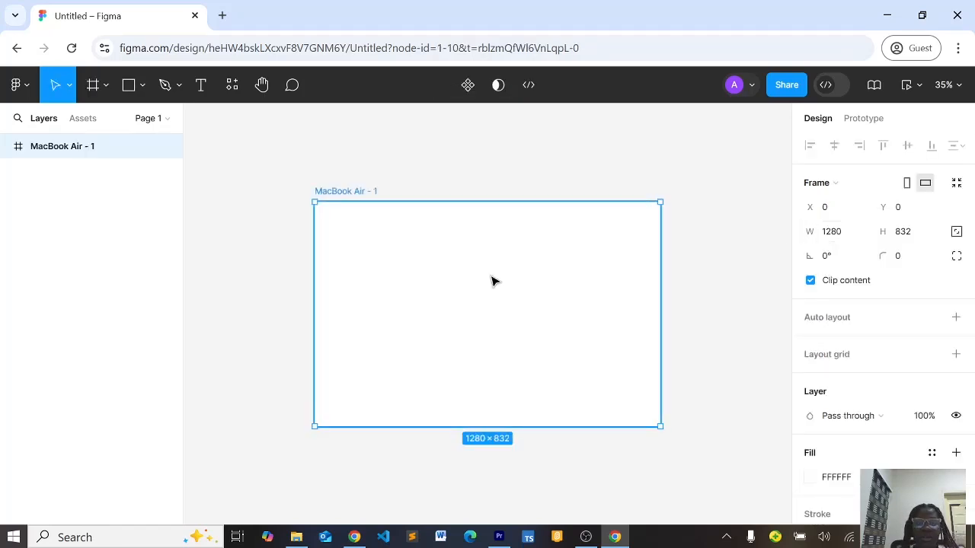
scroll(493, 280, "left", 2)
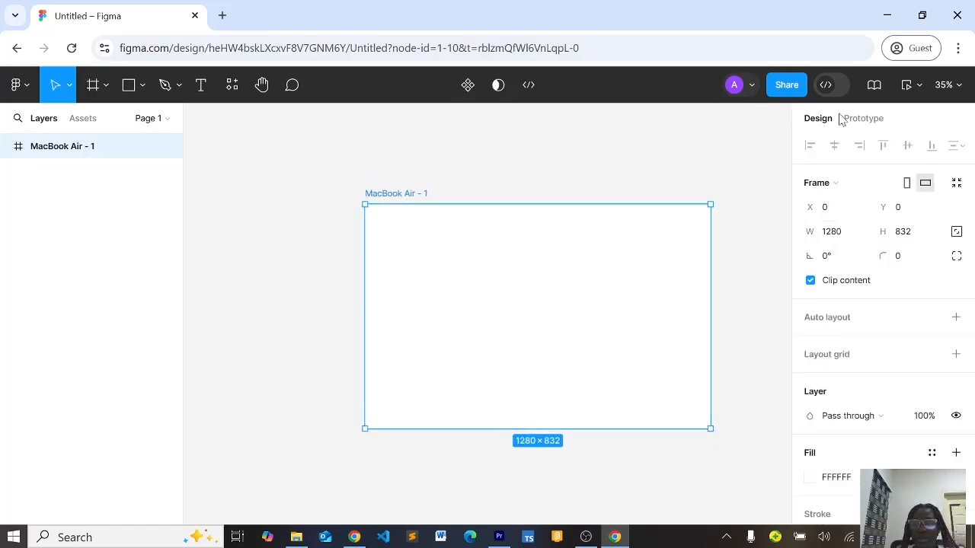
left_click(906, 87)
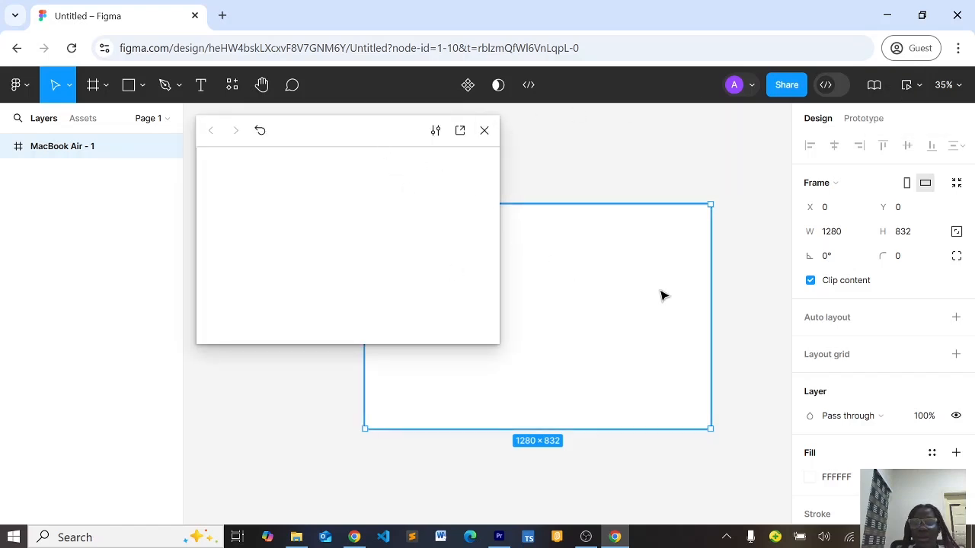
Step: Set the fill of the MacBook Air frame to the dark red 9E3232
scroll(846, 409, "down", 1)
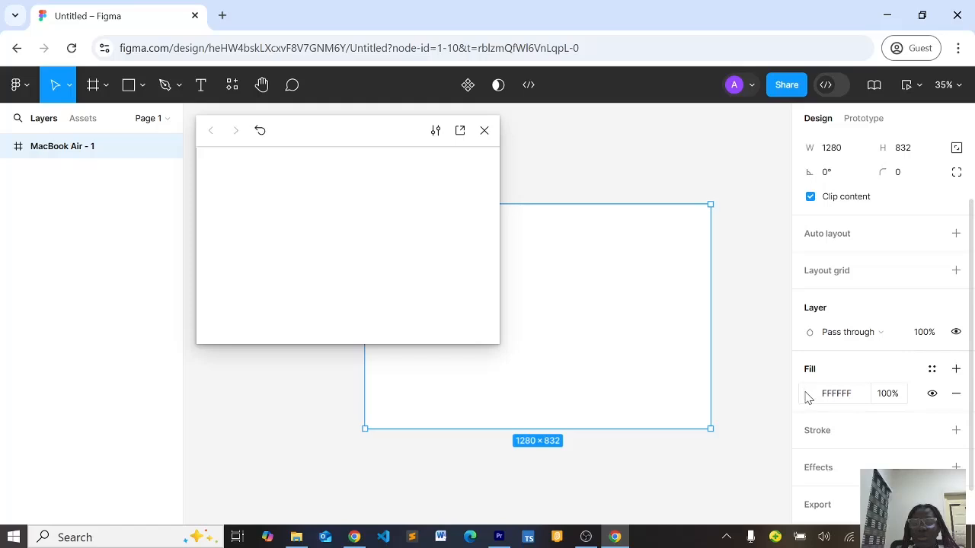
left_click(809, 393)
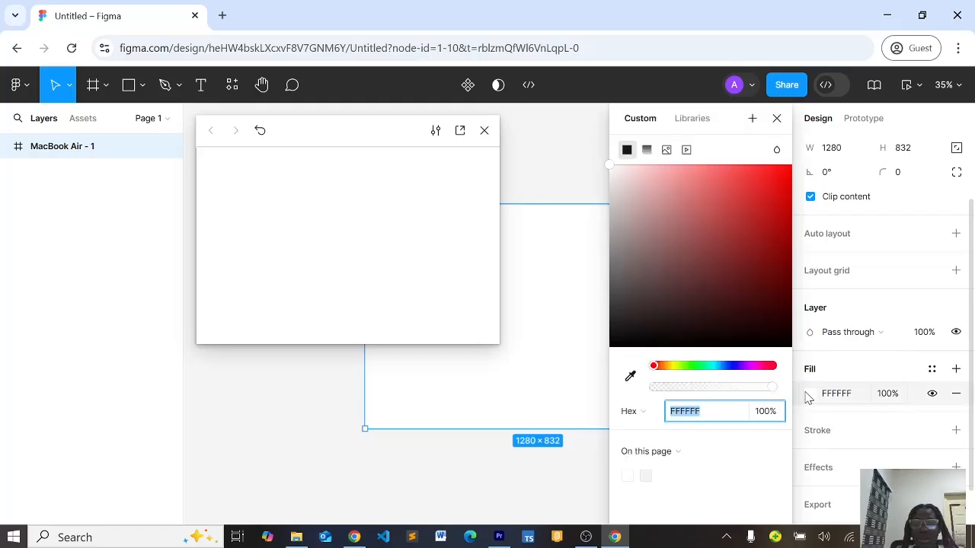
left_click(734, 235)
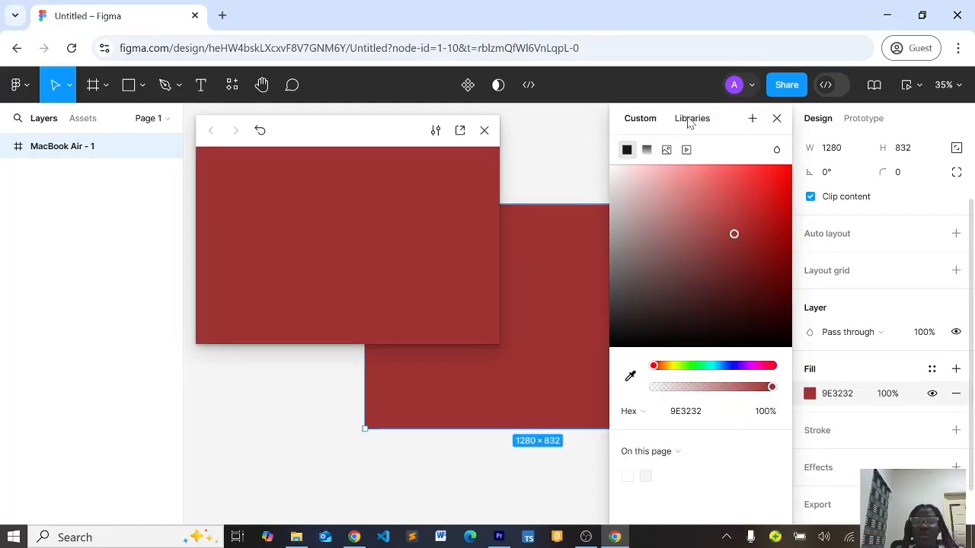
Step: View the MacBook Air prototype in its own browser tab, close the fill's colour picker and return to the design file
left_click(460, 131)
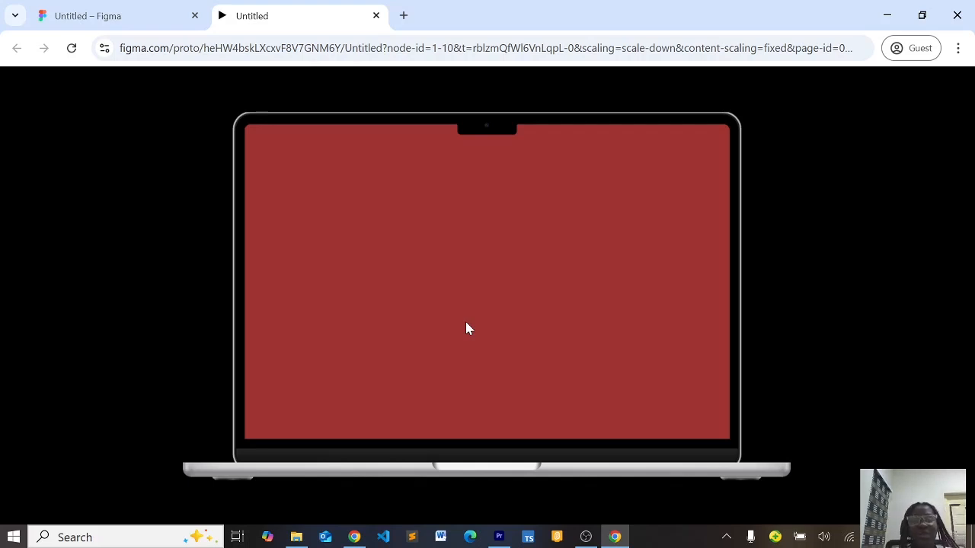
left_click(155, 21)
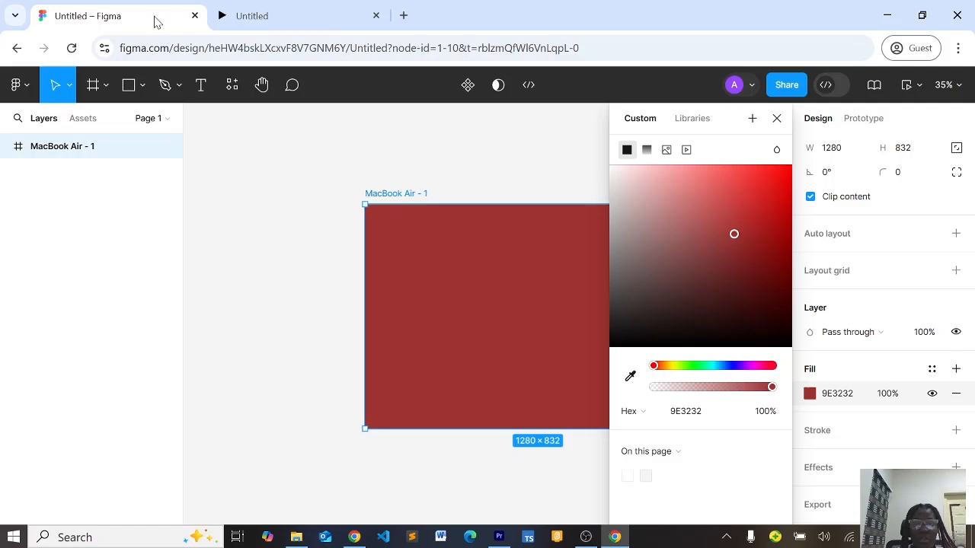
left_click(775, 119)
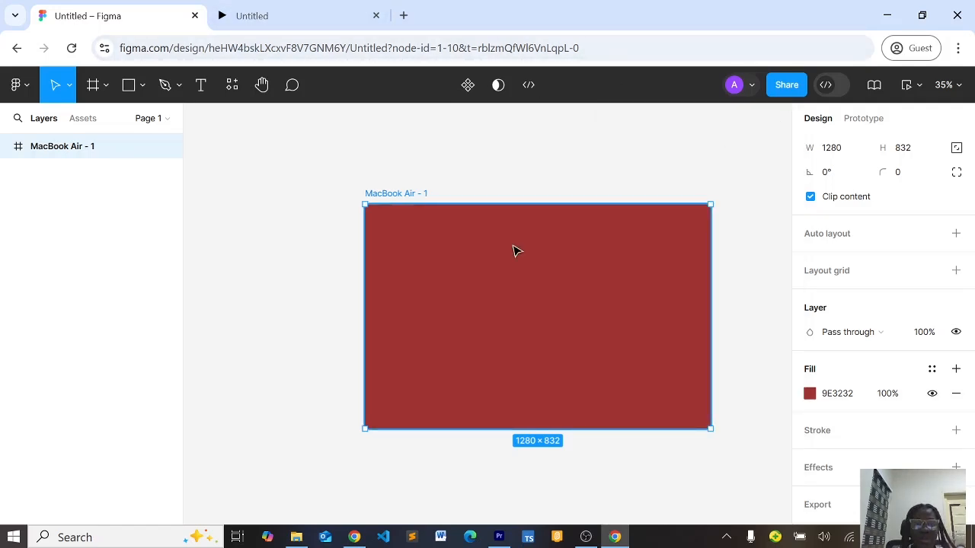
left_click(276, 20)
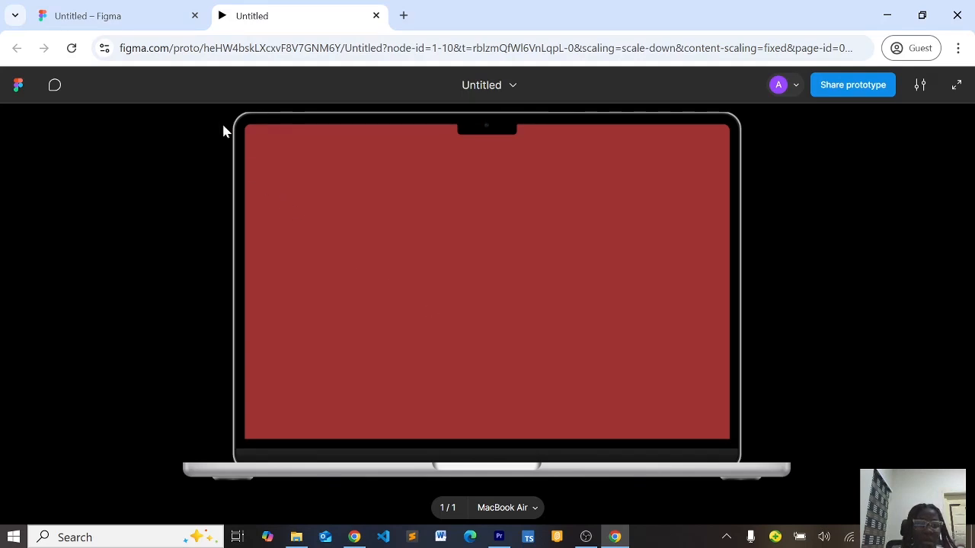
left_click(160, 26)
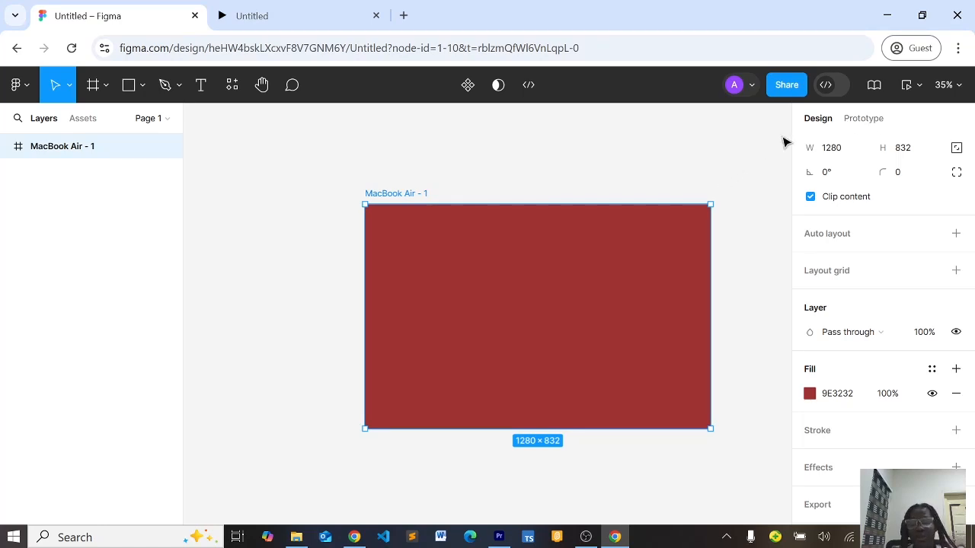
Step: Replace the MacBook Air frame with a 208 × 248 frame from the Apple Watch Series 10 46mm preset
key("Delete")
key("f")
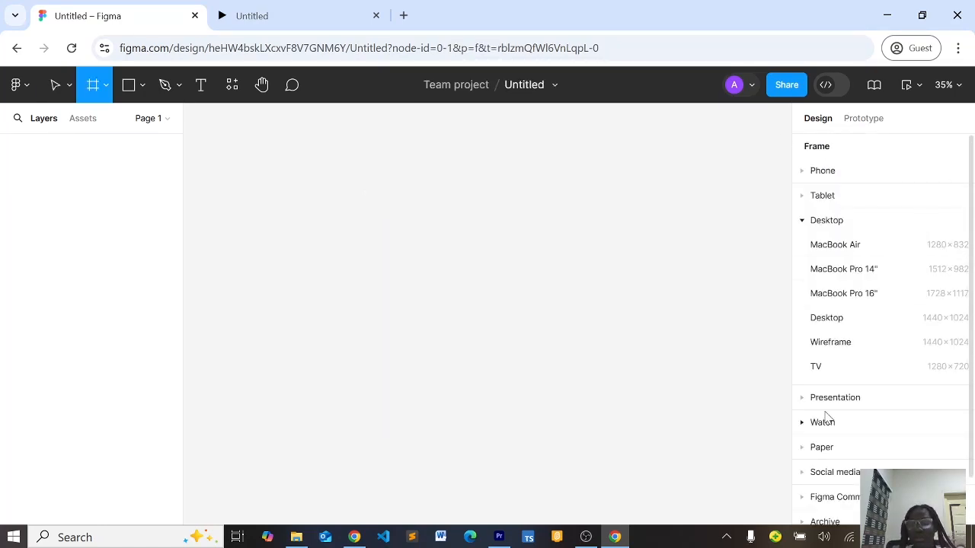
scroll(826, 415, "down", 1)
left_click(825, 383)
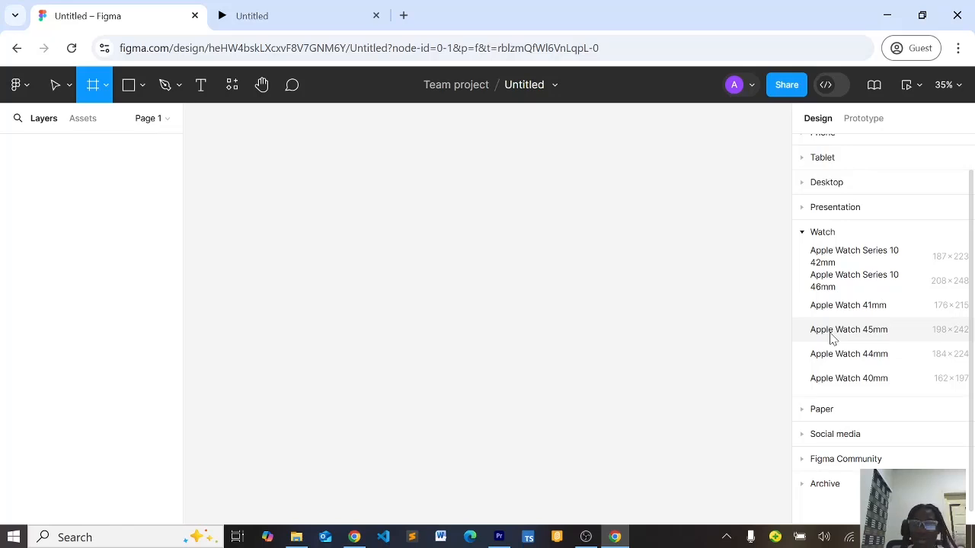
left_click(827, 282)
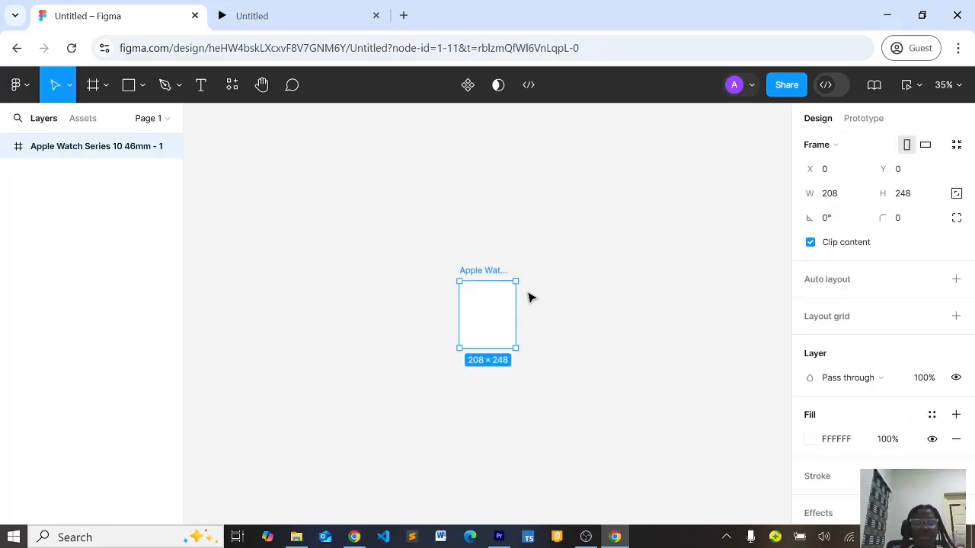
Step: Preview the Apple Watch frame while adding the text 12pm near its middle, and close the preview
left_click(908, 84)
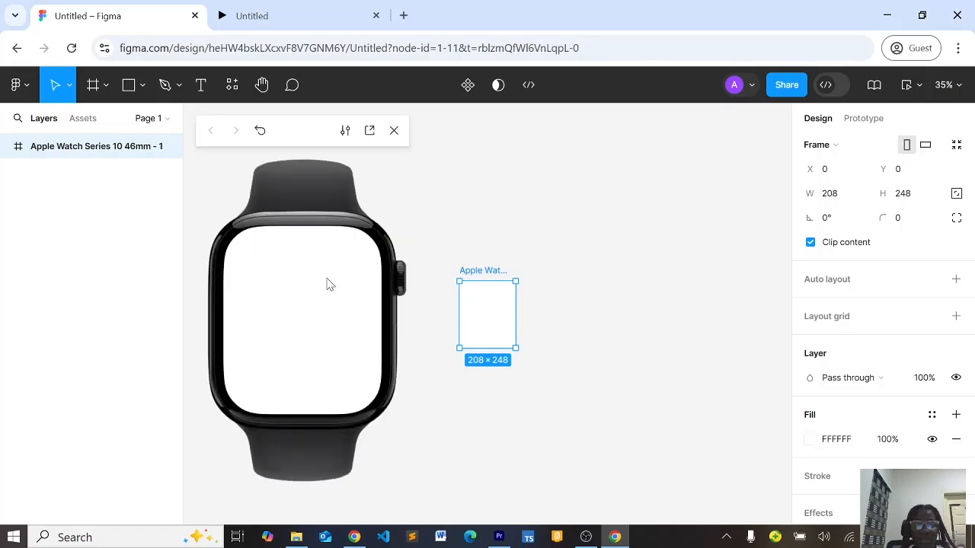
key("t")
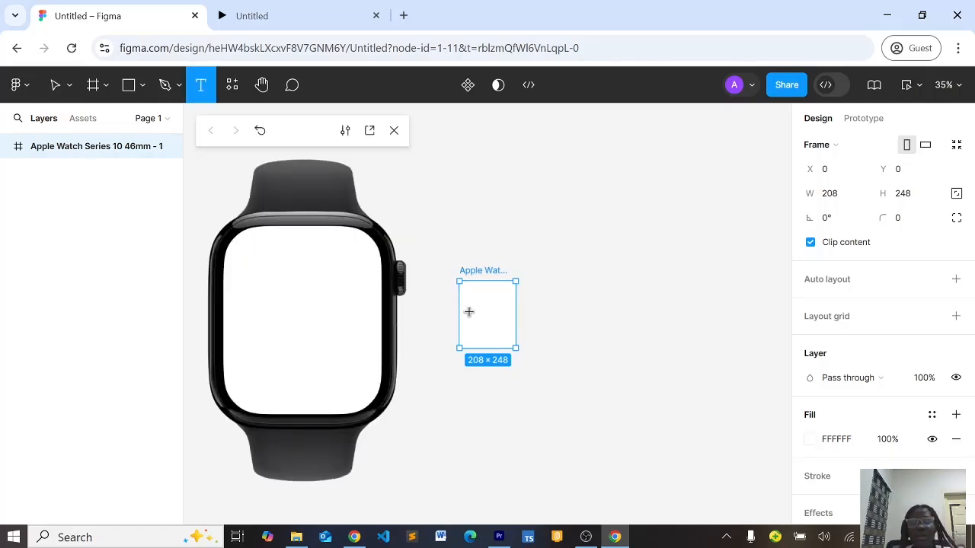
left_click(476, 308)
type("12")
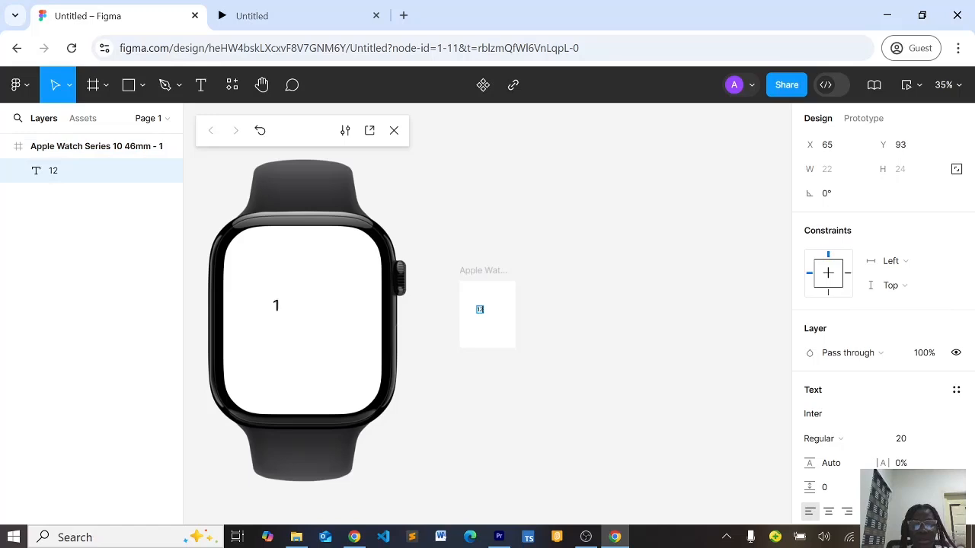
type(">")
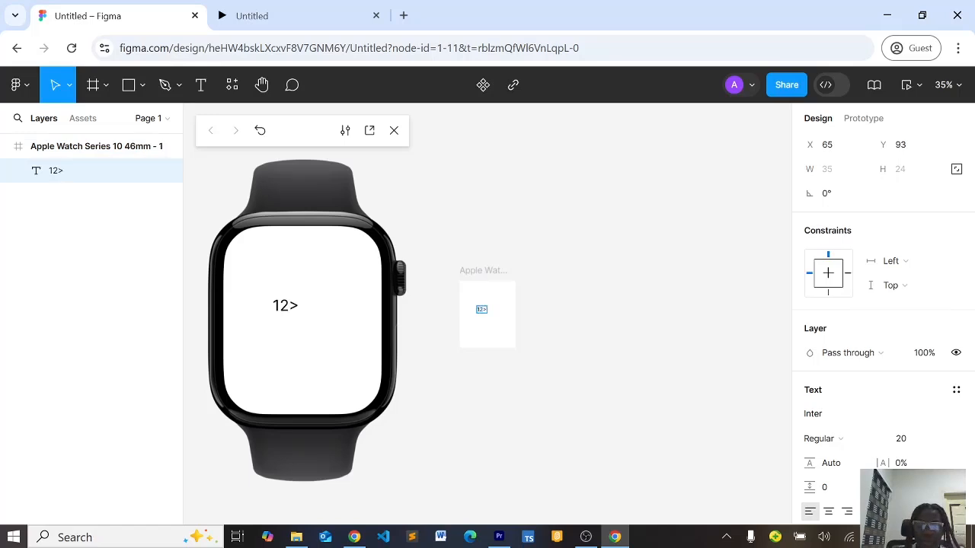
key("BackSpace")
type("pm")
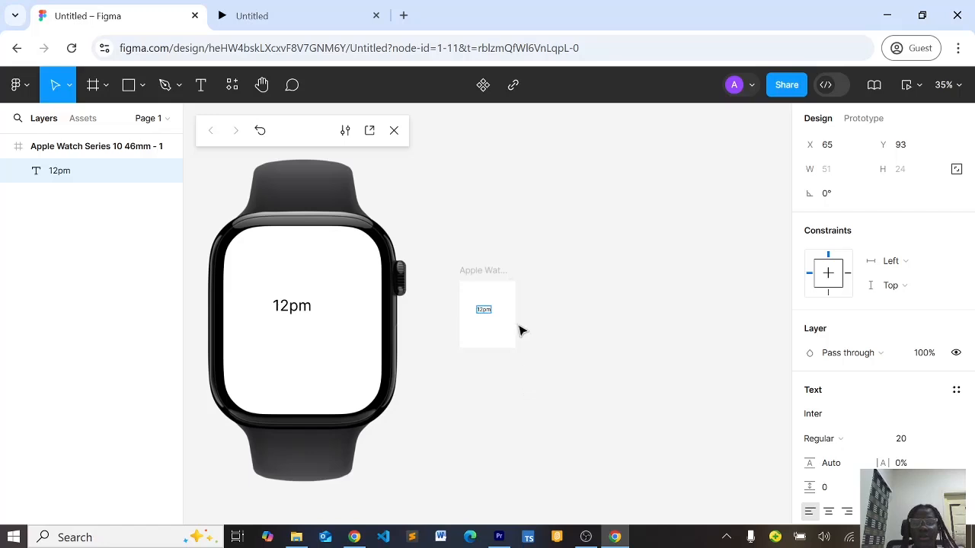
left_click(394, 130)
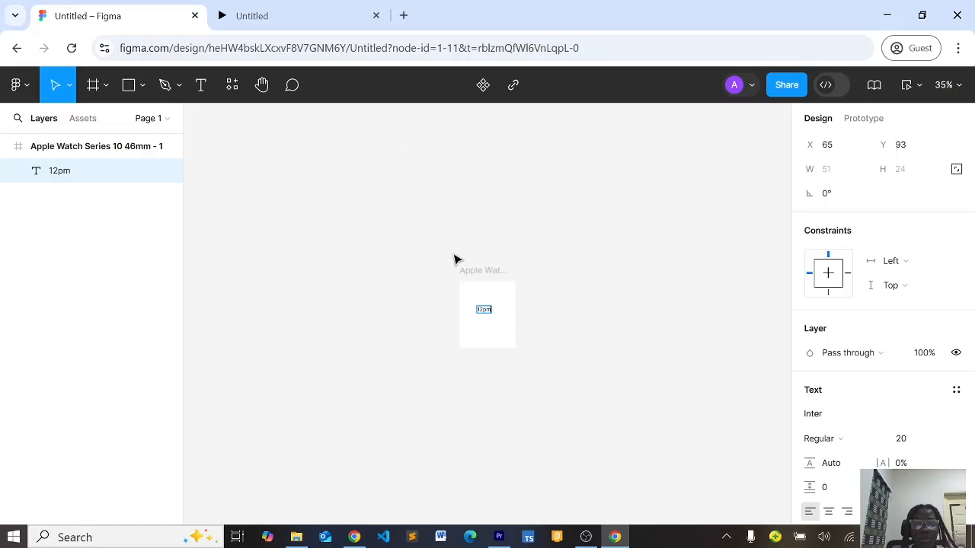
Step: Delete the 12pm text and the Apple Watch frame to clear the canvas
key("Escape")
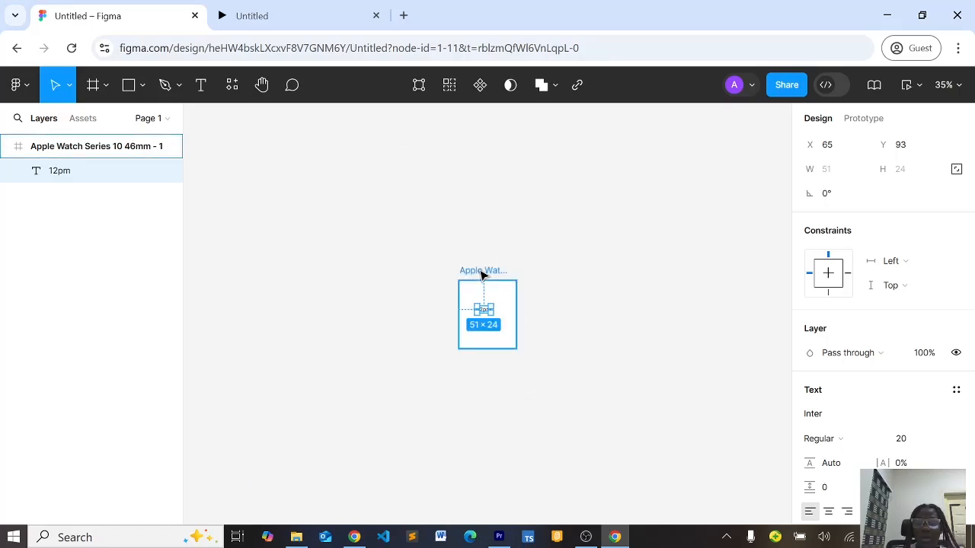
key("Delete")
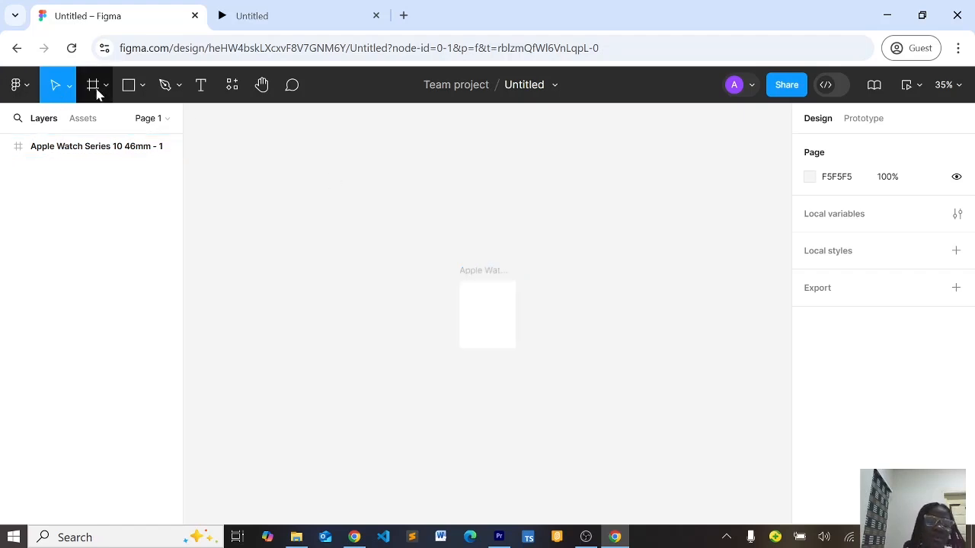
left_click(480, 272)
key("Delete")
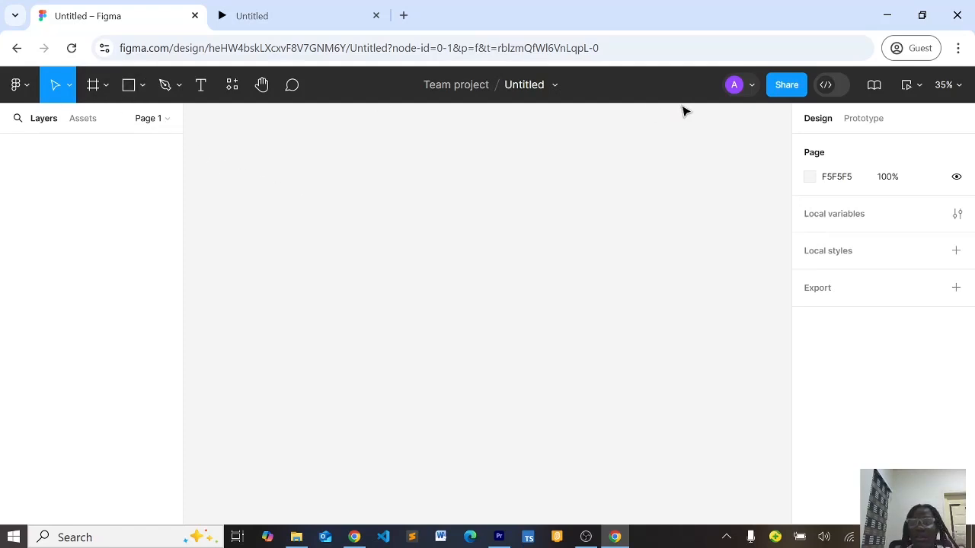
Step: Examine the page's prototype device and background settings, return to the design properties and dismiss any notification
left_click(874, 122)
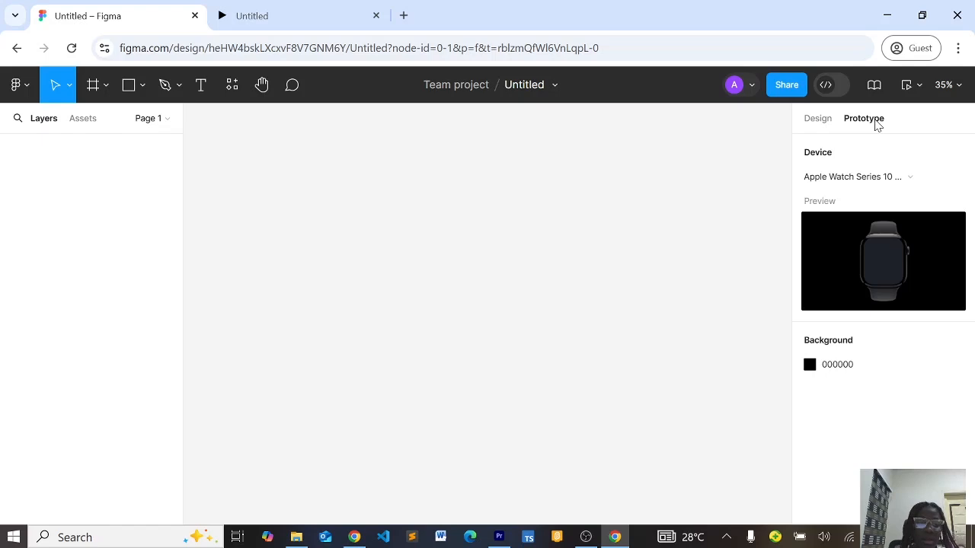
left_click(818, 126)
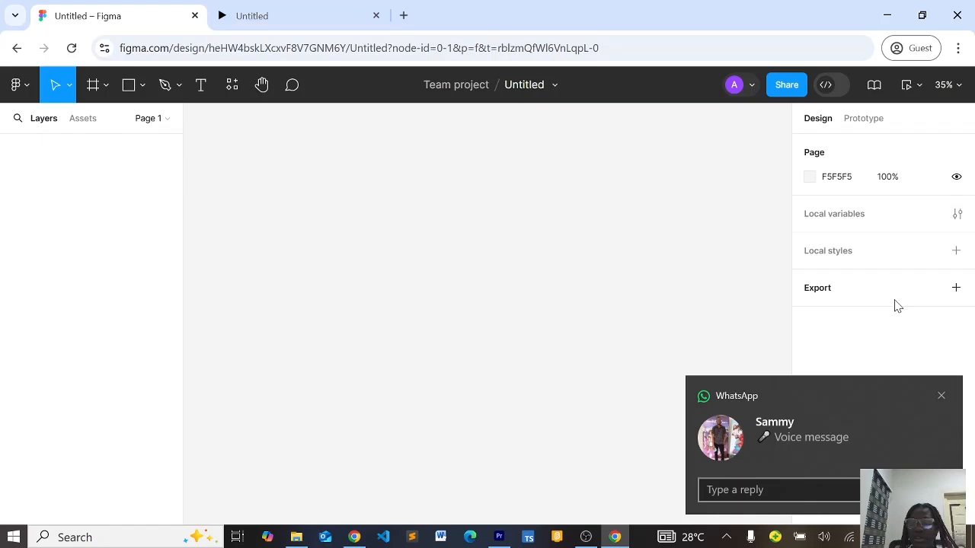
left_click(943, 403)
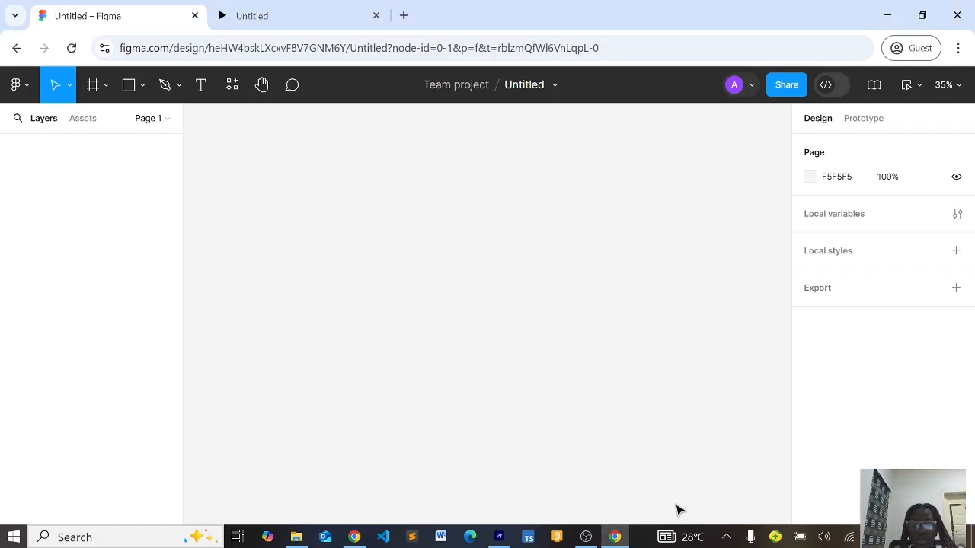